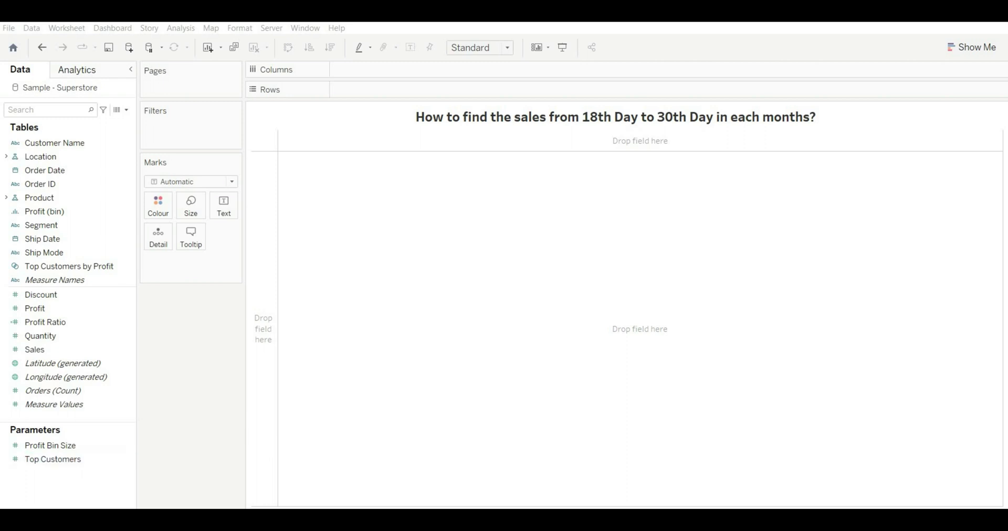
Put Order Date on columns, drill from year to day, drop the quarter level, and swap to rows.
drag(45, 170, 273, 146)
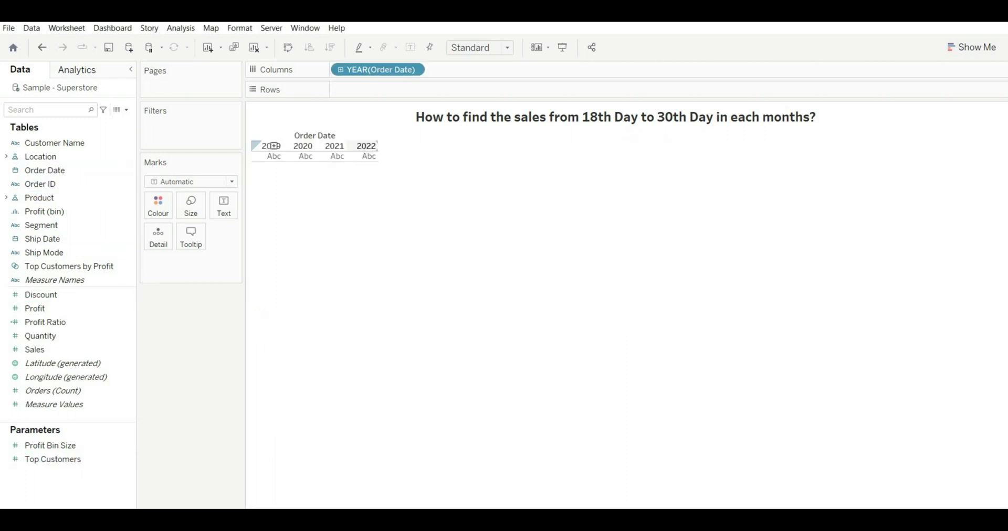
click(341, 69)
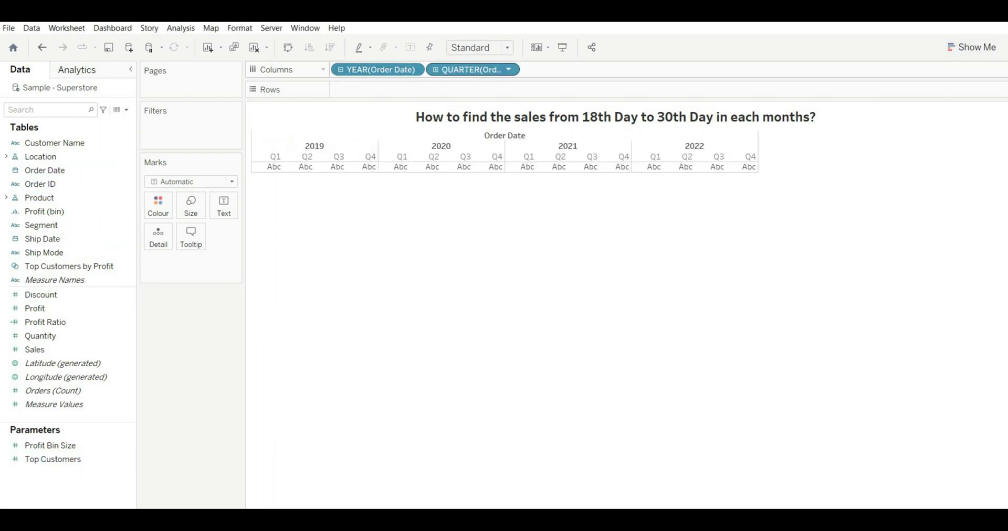
click(436, 69)
click(530, 69)
drag(472, 69, 199, 323)
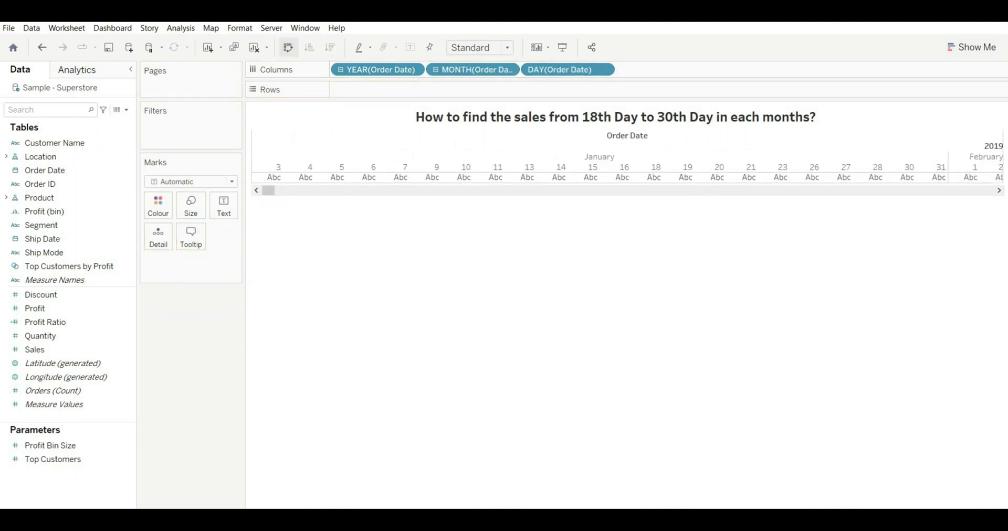
click(287, 47)
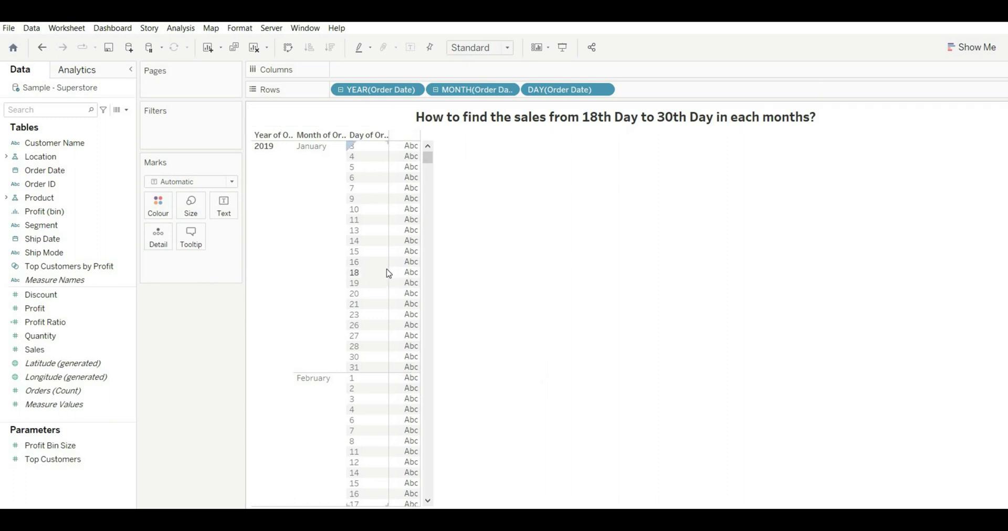
Select the day, month and year headers in the date table.
click(355, 274)
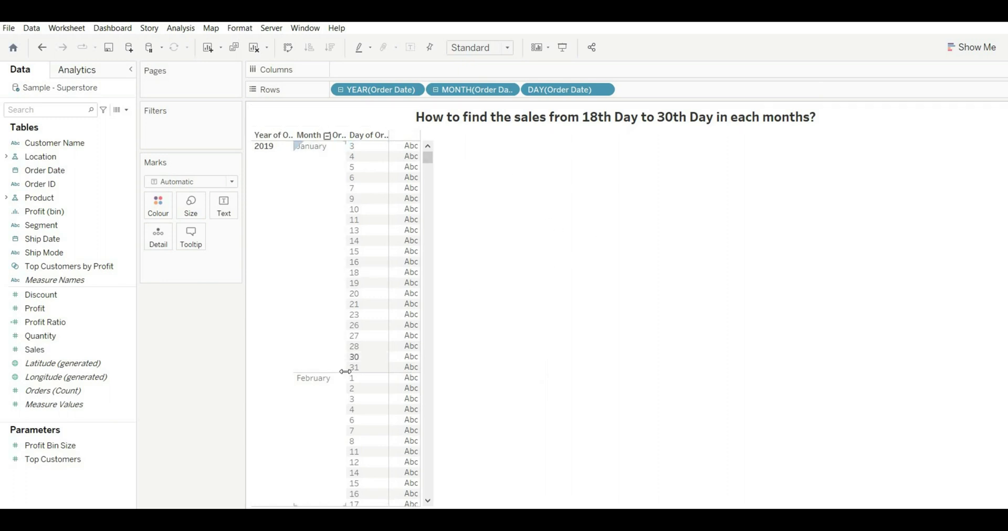
click(321, 165)
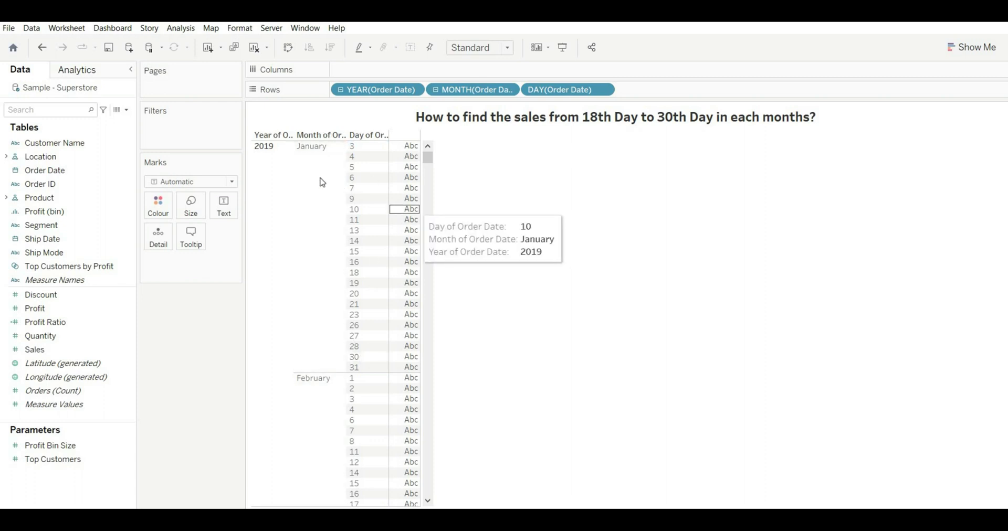
click(260, 181)
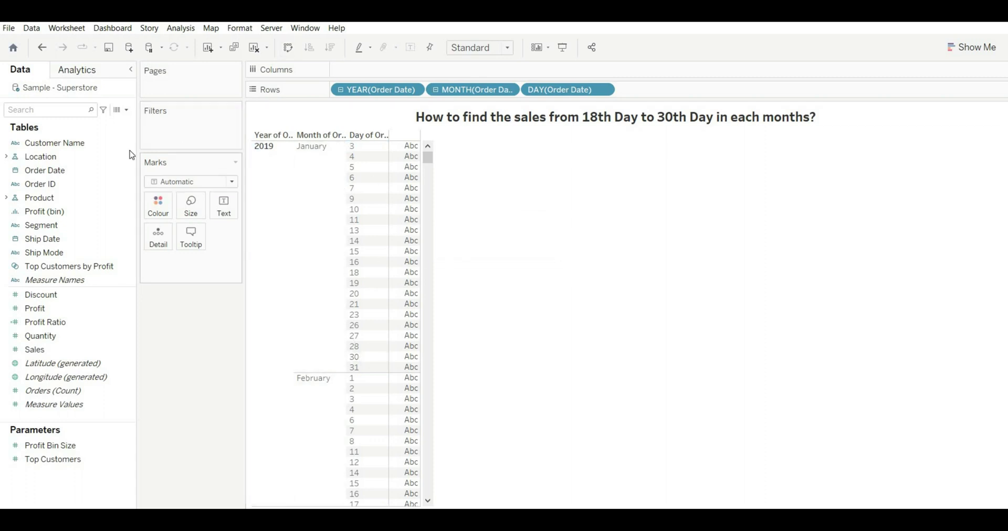
click(127, 110)
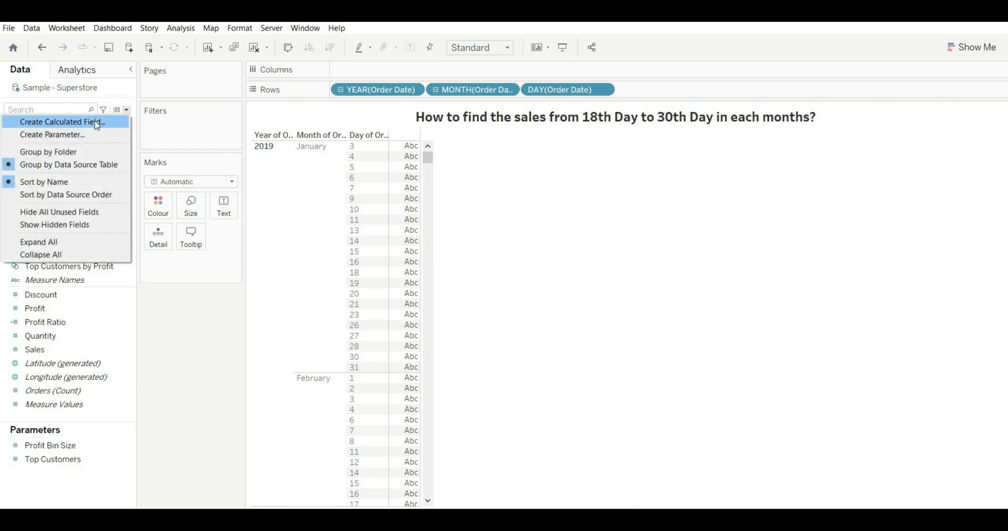
Create a new calculated field named '18th-30th Day'.
click(93, 121)
key(BackSpace)
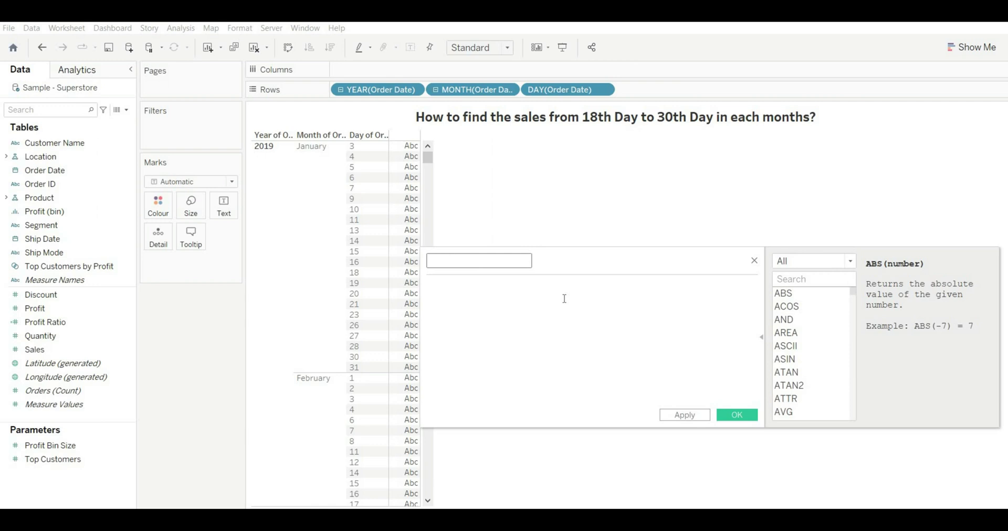
text(18th-30th Day)
Check the DATEPART help and enter DATEPART('day', [Order Date]) >=18 AND as the formula.
scroll(808, 357, down, 6)
click(796, 412)
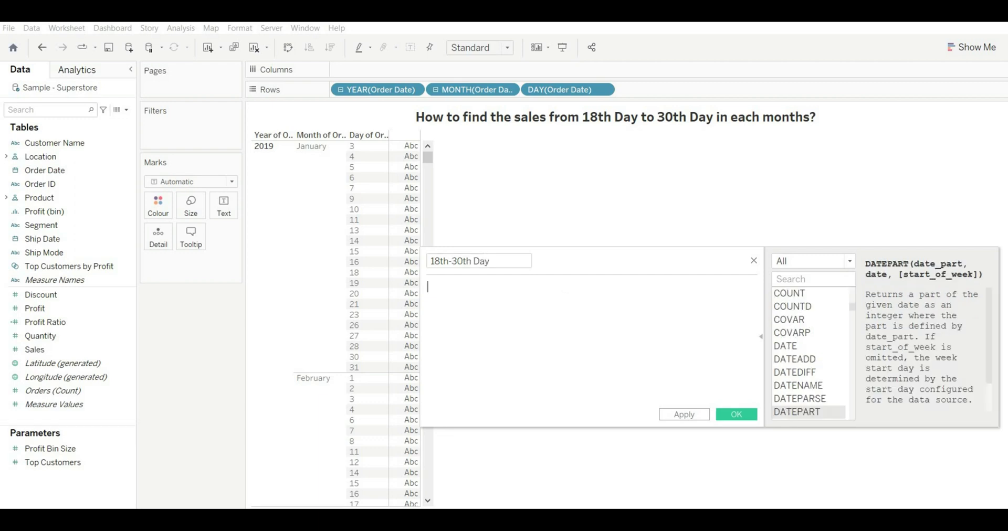
click(445, 285)
text(date)
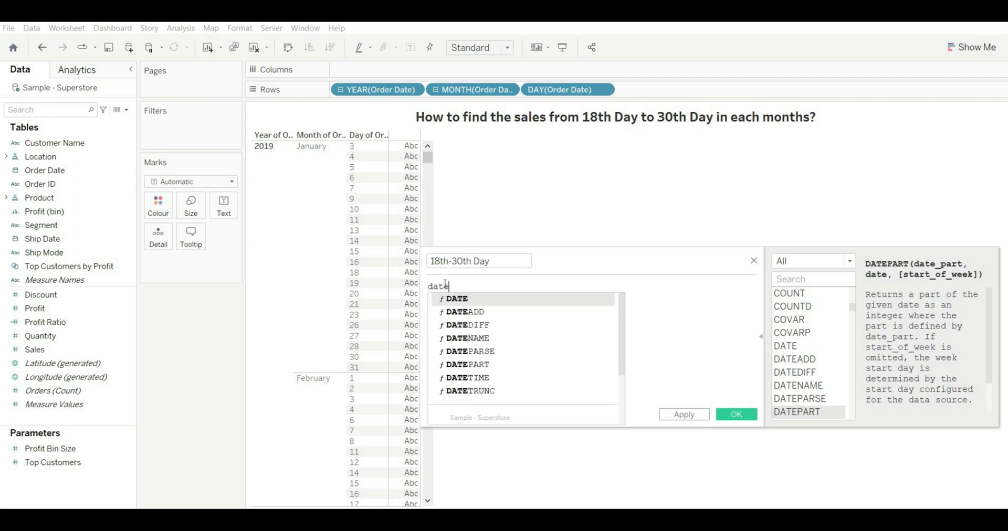
text(part)
key(Return)
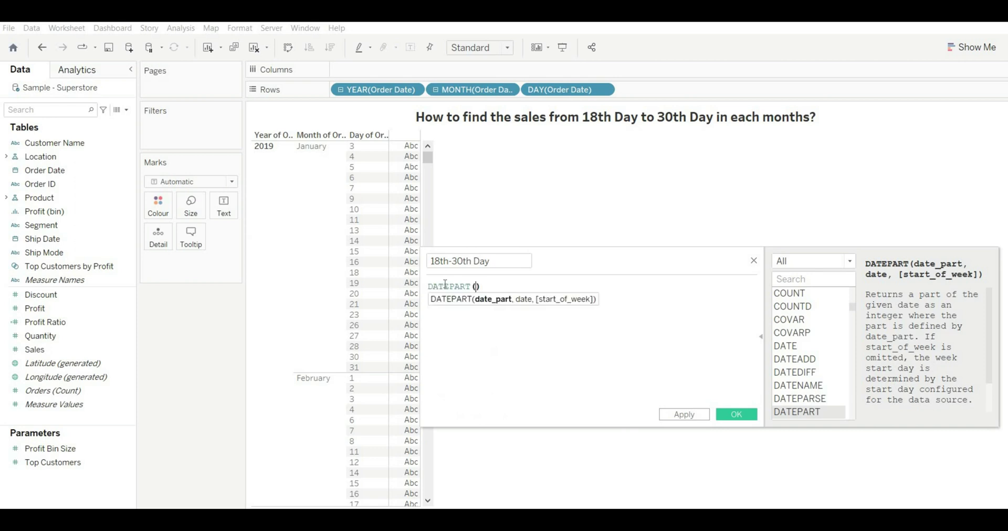
text('day', orde)
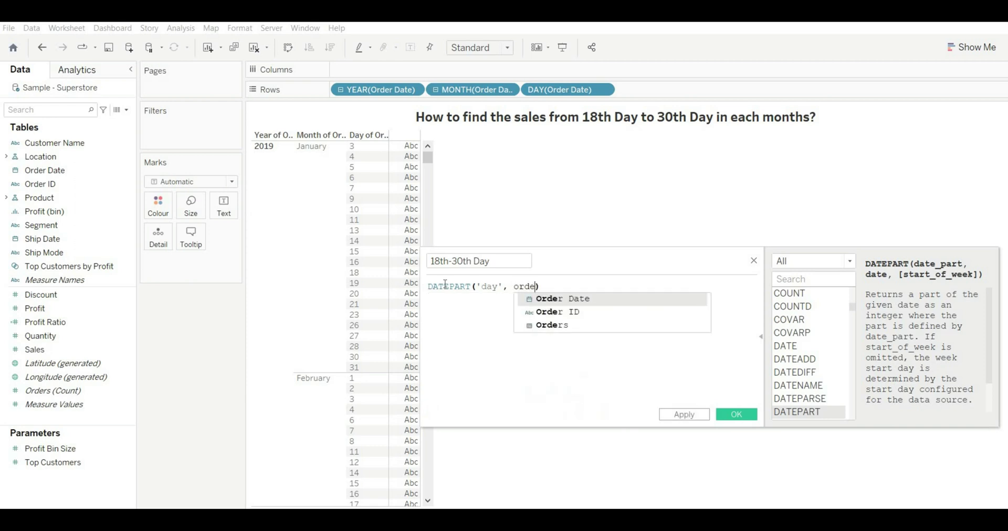
key(Return)
text())
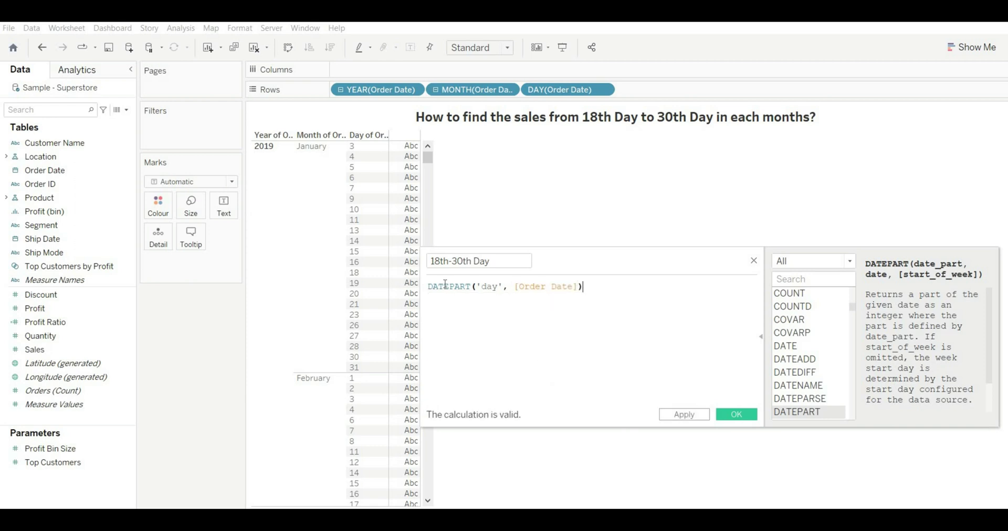
text( >=18 AND)
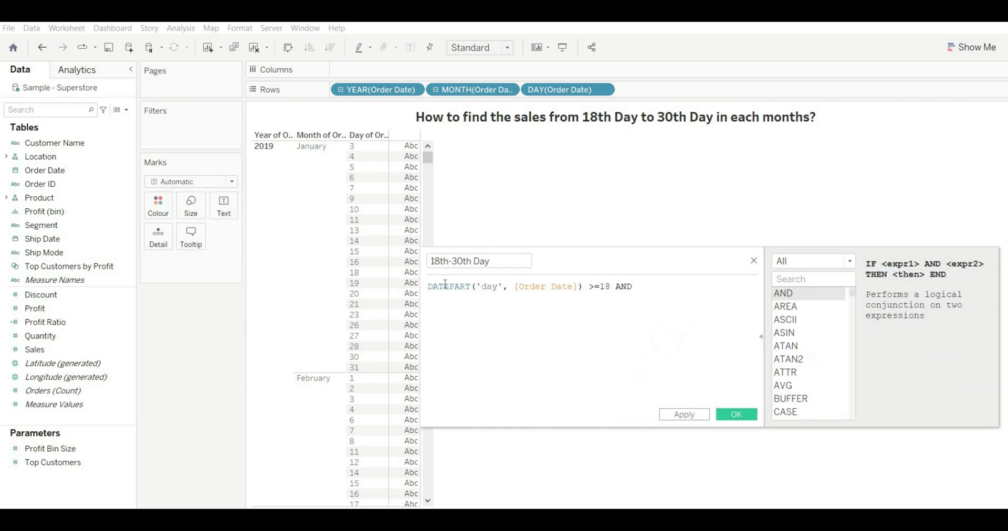
Add a second line DATEPART('day', [Order Date]) <= 30, verify it, and save the field.
key(Return)
text(d)
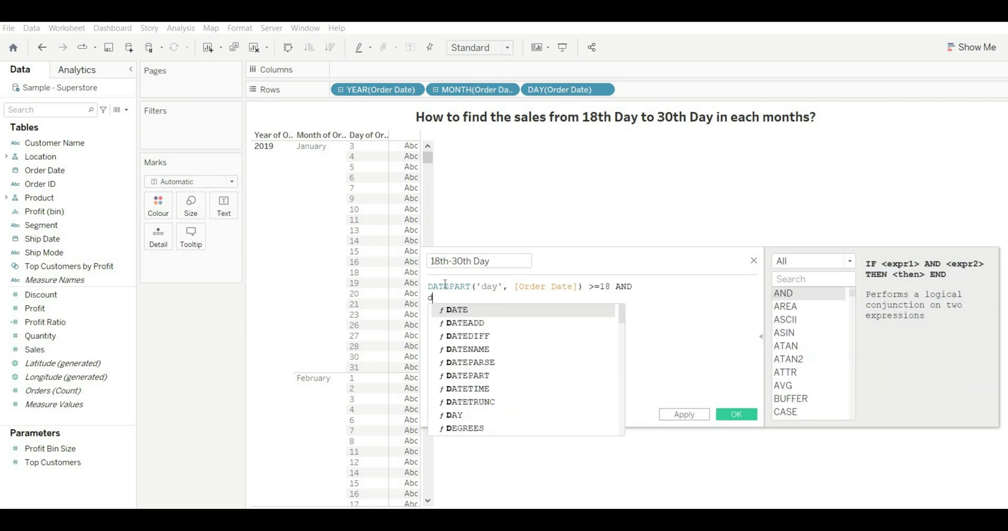
text(atepart)
key(Return)
text('day', order)
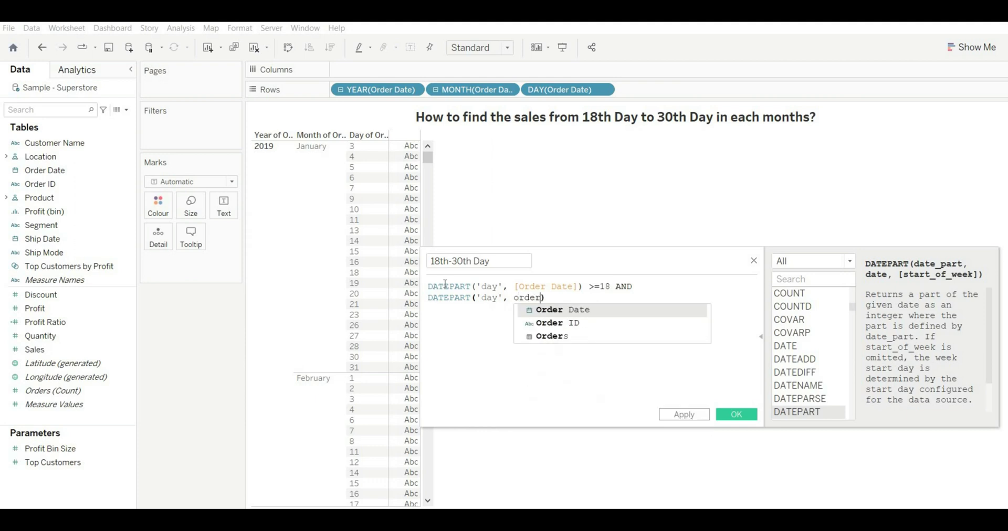
key(Return)
text() )
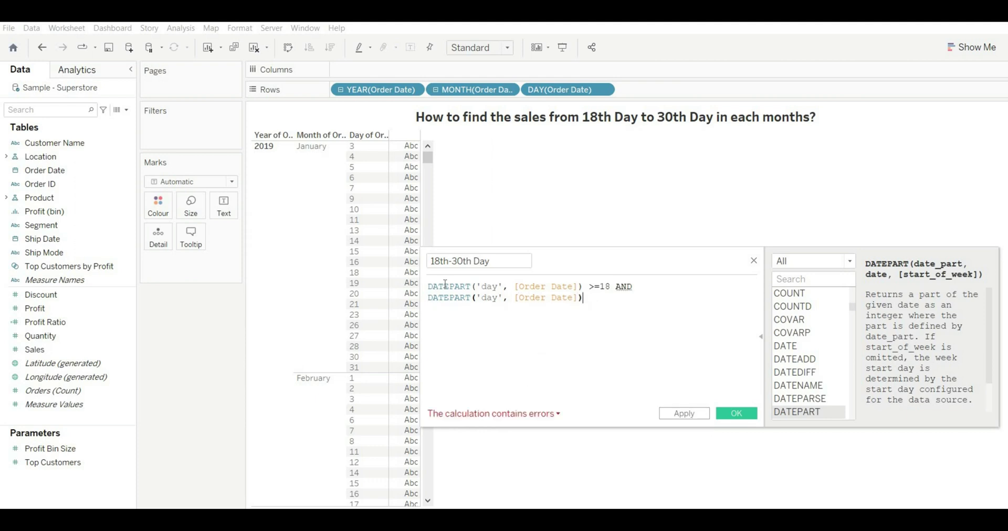
text(<= 30)
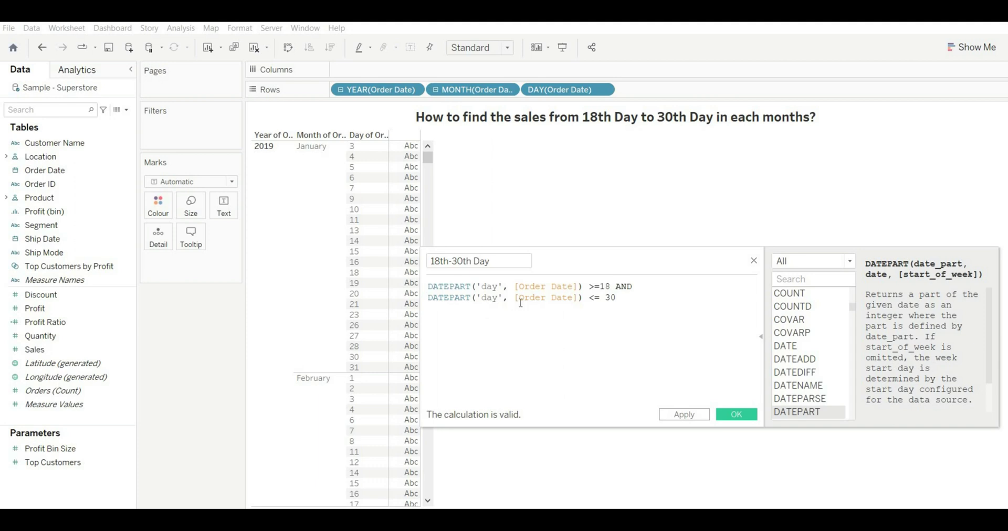
click(494, 288)
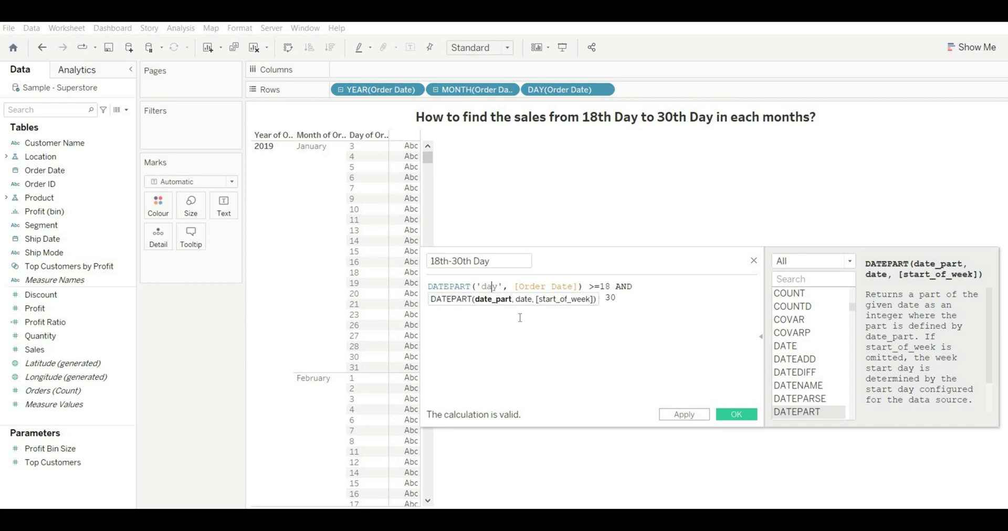
click(562, 287)
click(459, 287)
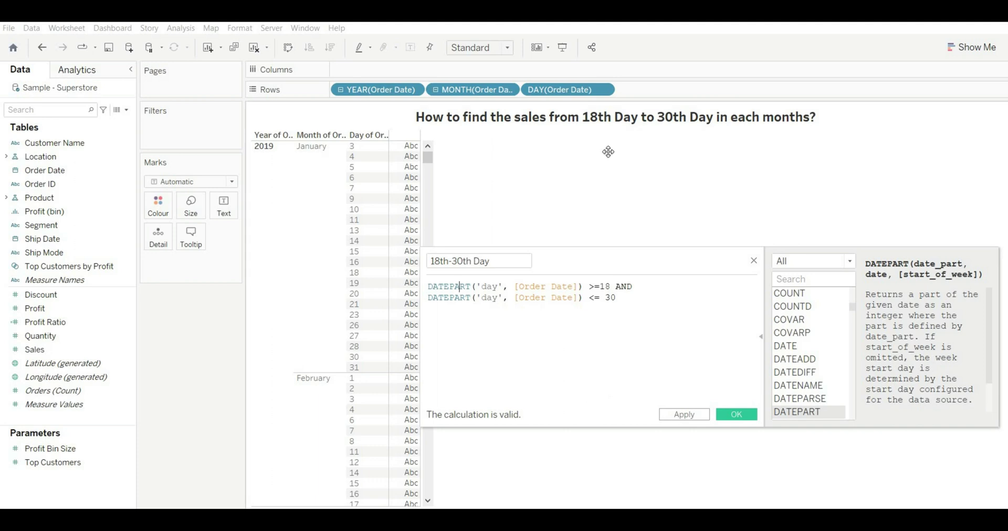
click(746, 419)
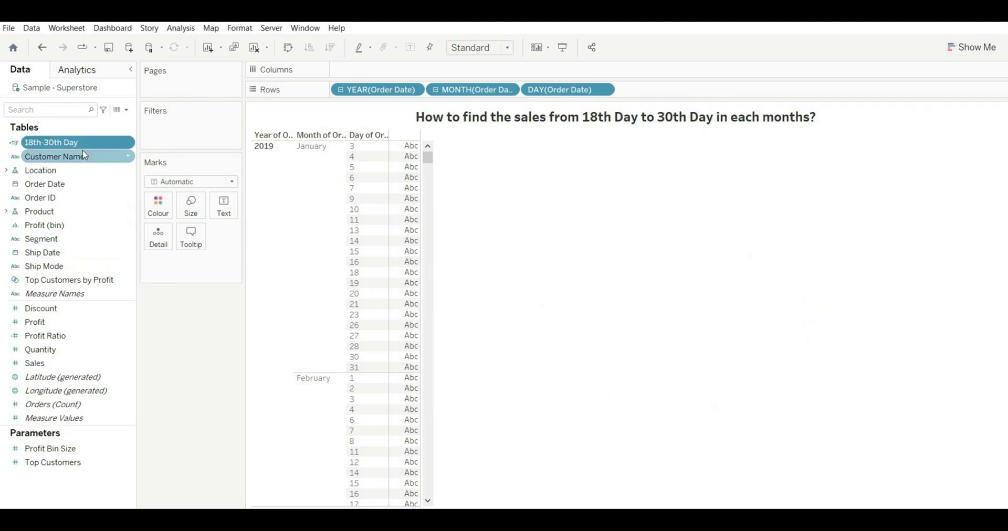
Filter the view on 18th-30th Day, keeping only True.
drag(58, 142, 182, 131)
click(397, 200)
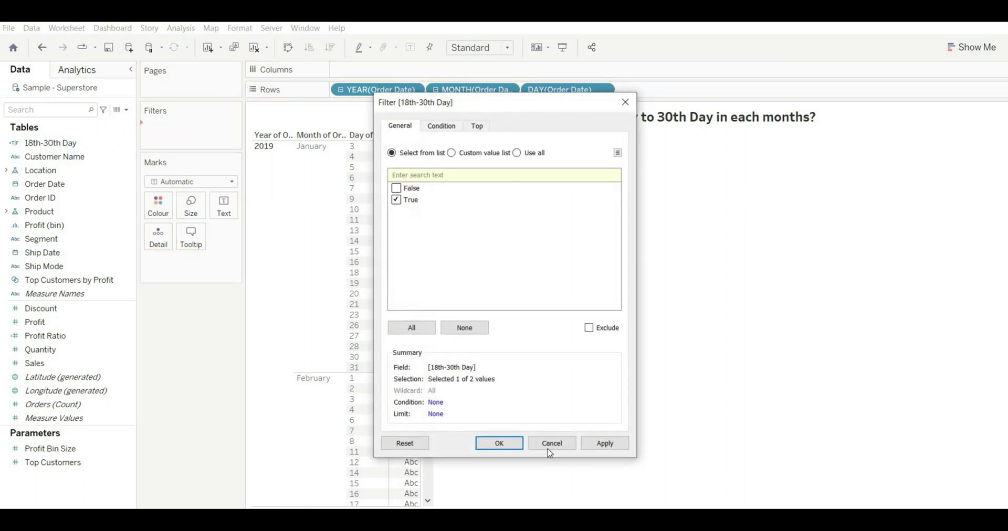
click(504, 446)
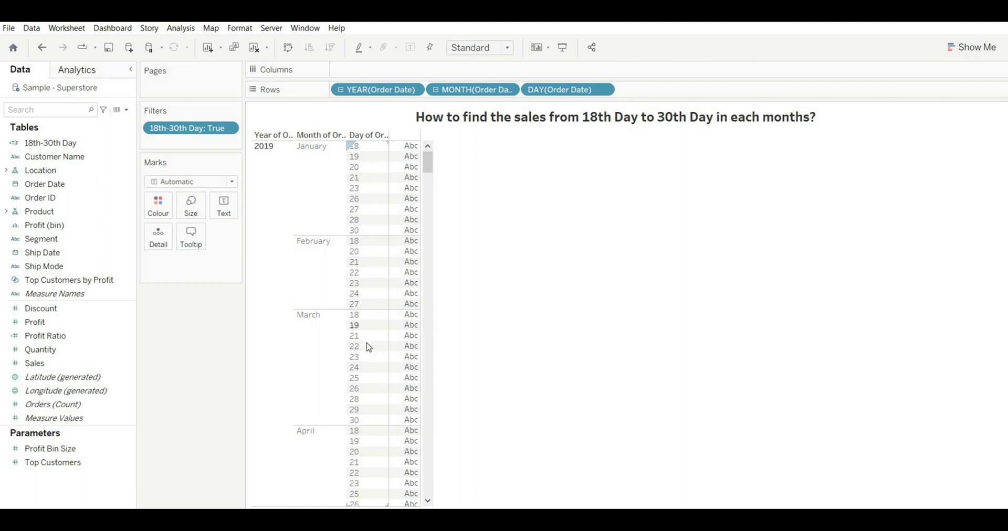
Add SUM(Sales) as text for each day, then select and clear the January 18 header.
double_click(62, 364)
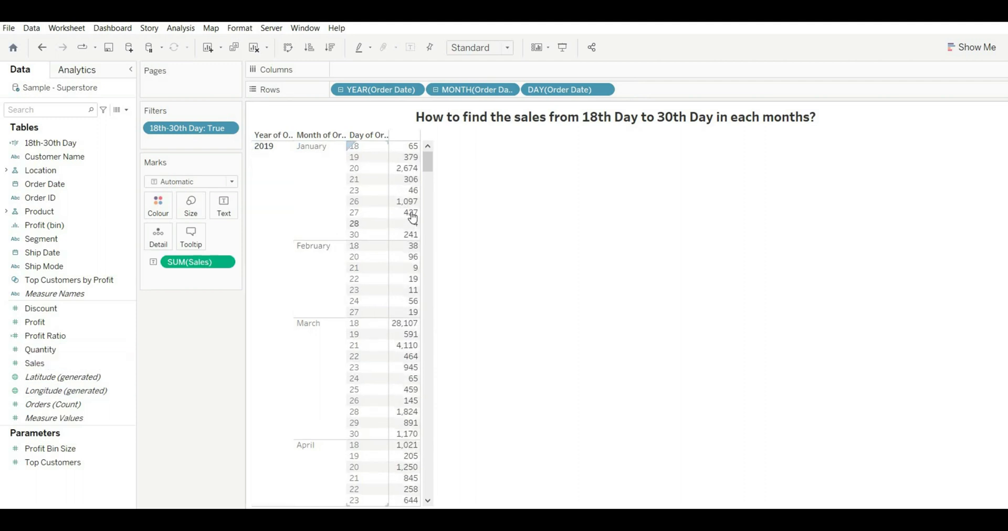
click(360, 147)
click(247, 365)
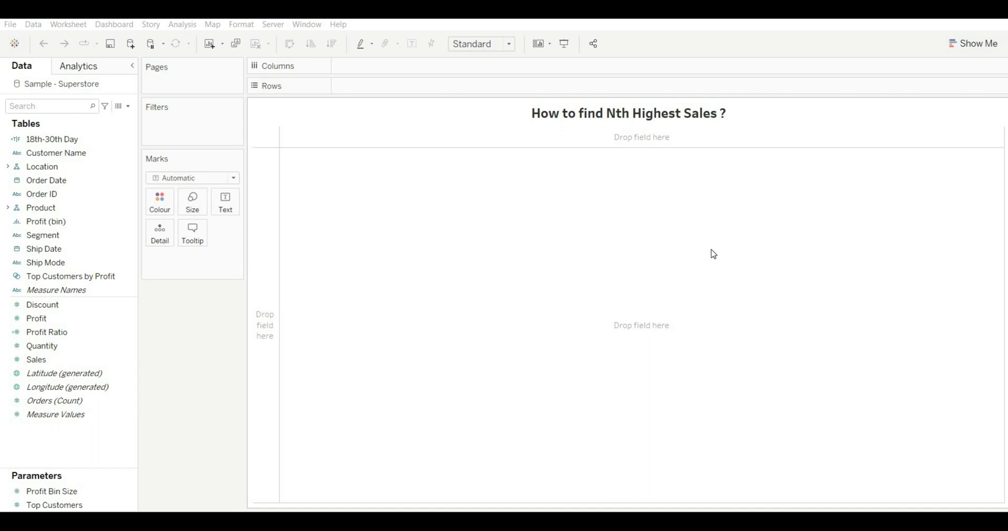
List Customer Name rows with SUM(Sales), sorted descending from 25,043.
click(93, 154)
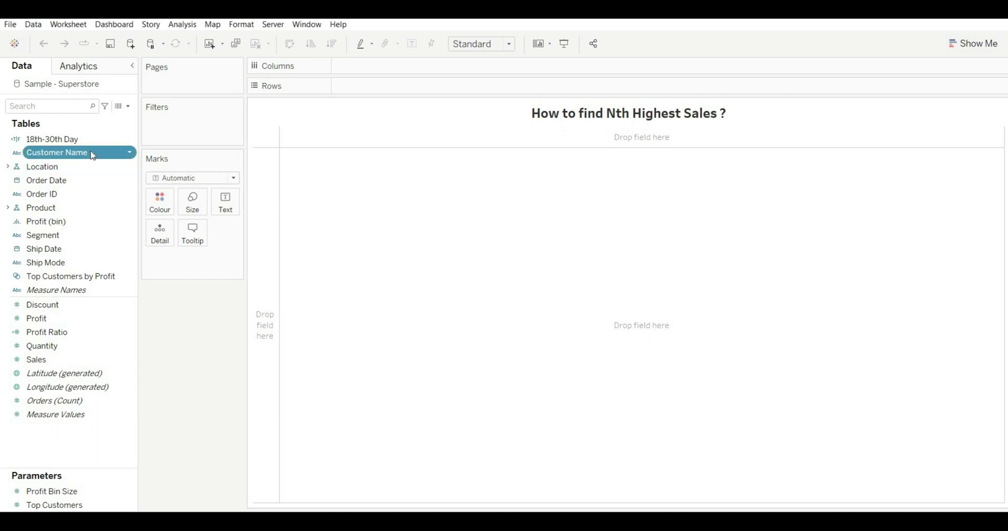
double_click(93, 154)
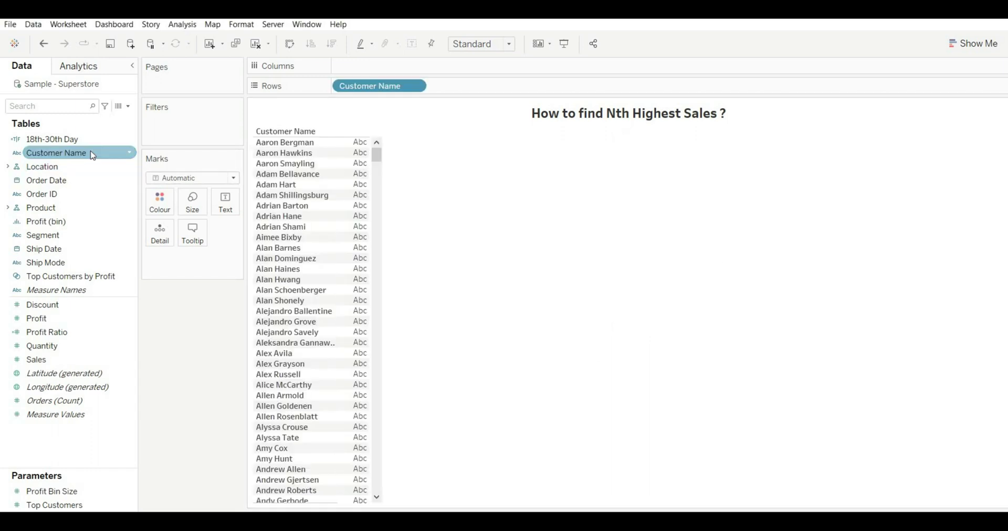
double_click(77, 359)
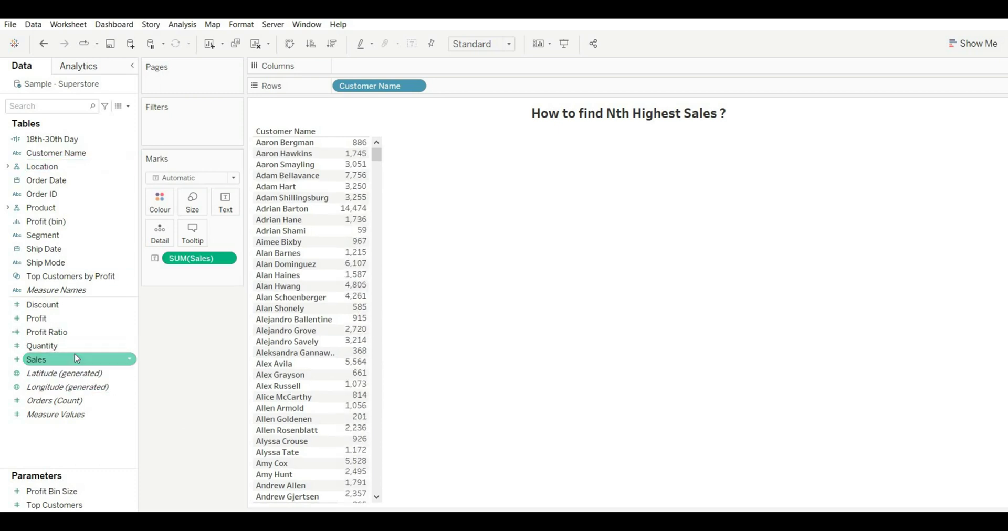
click(332, 45)
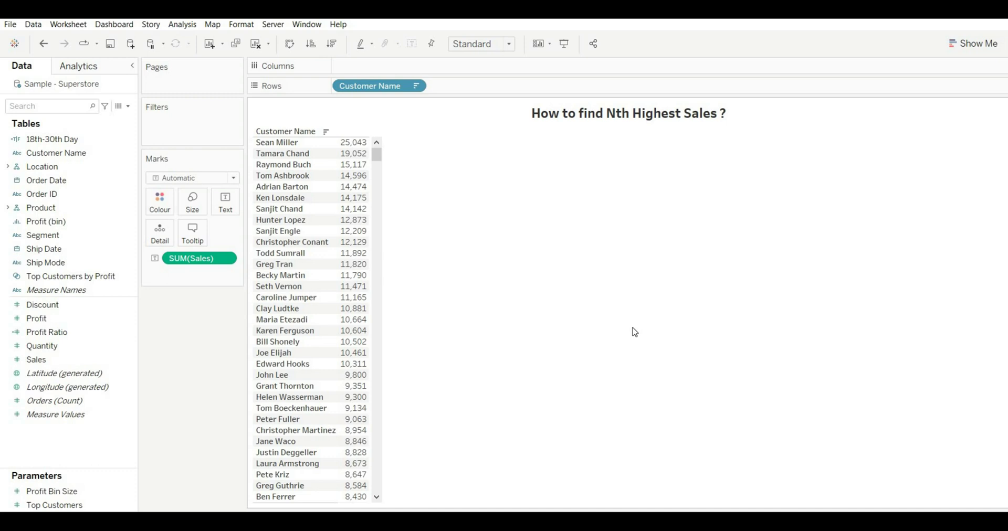
Keep only the 2nd-highest customer, undo, then keep only the 3rd-highest customer.
click(301, 155)
click(320, 174)
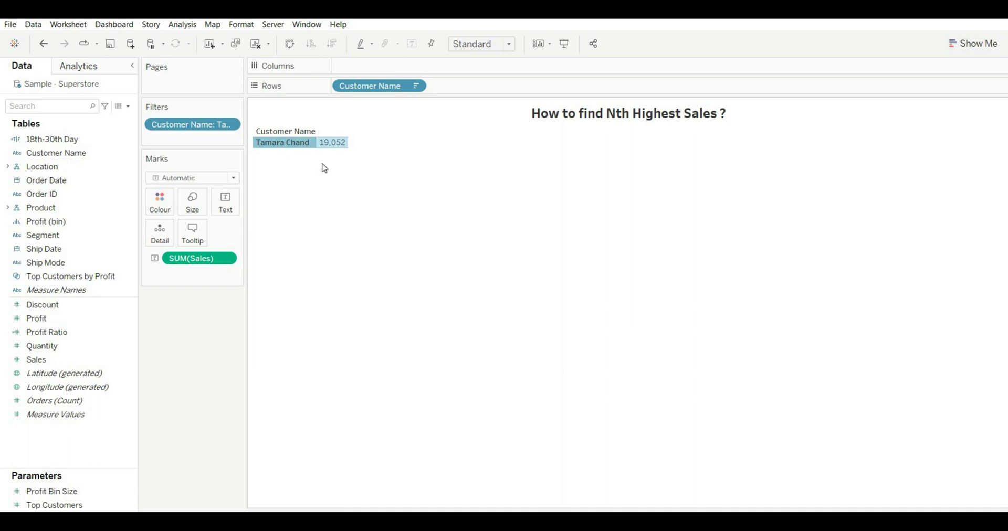
click(370, 214)
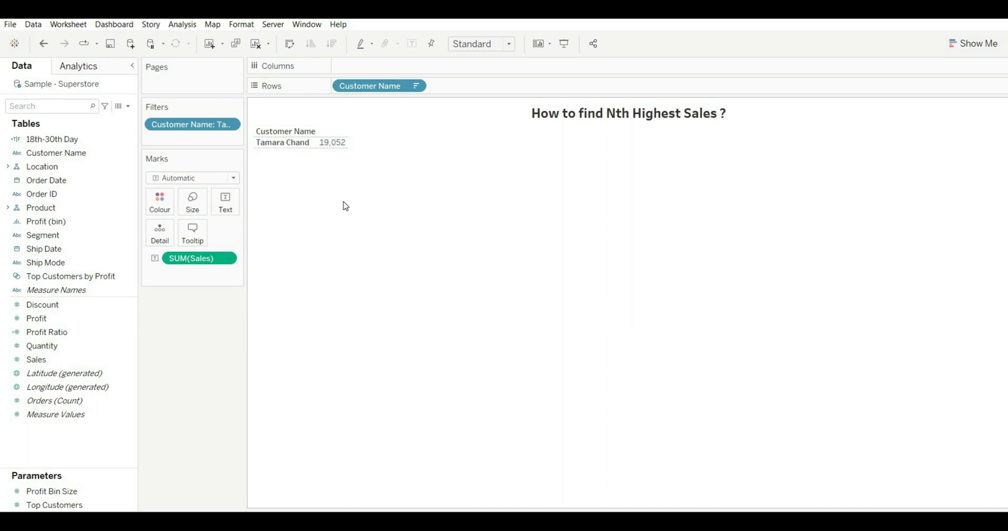
click(44, 44)
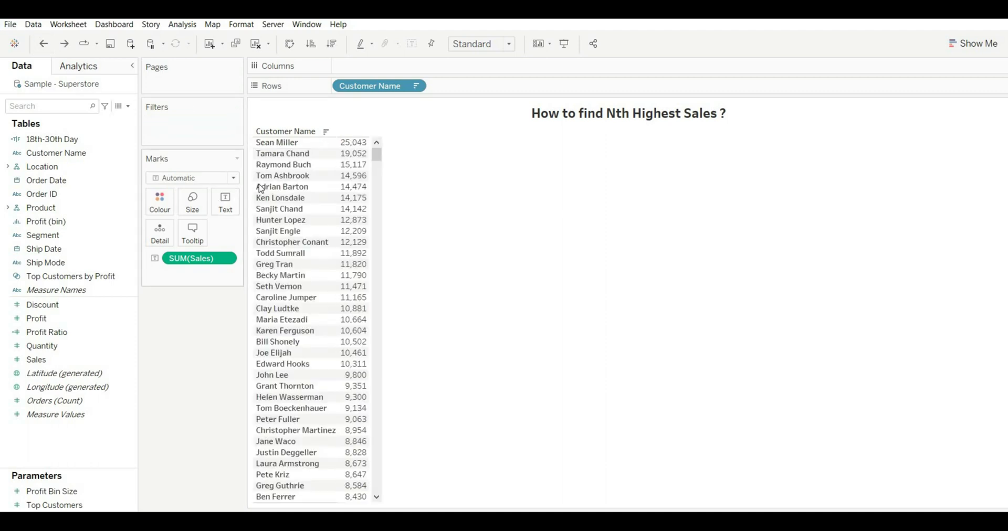
click(294, 166)
key(ctrl+y)
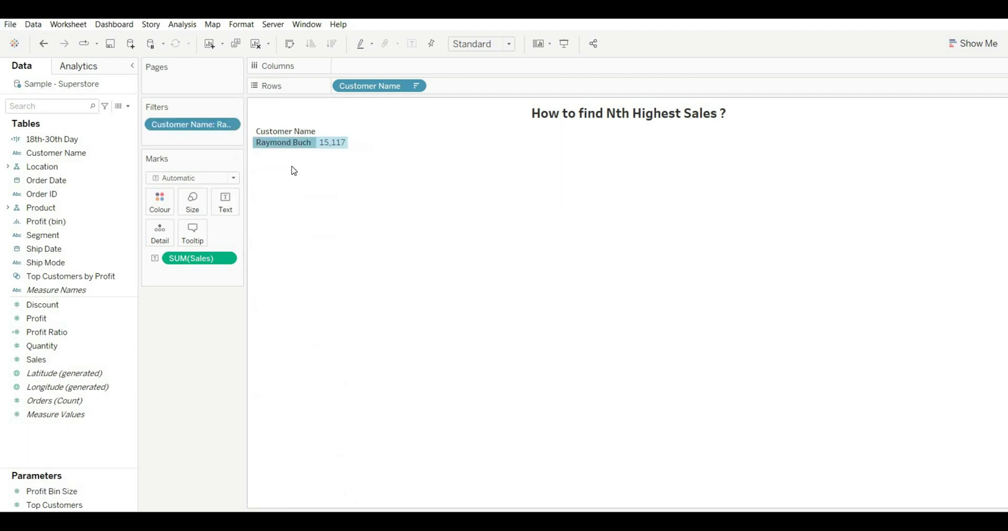
click(294, 169)
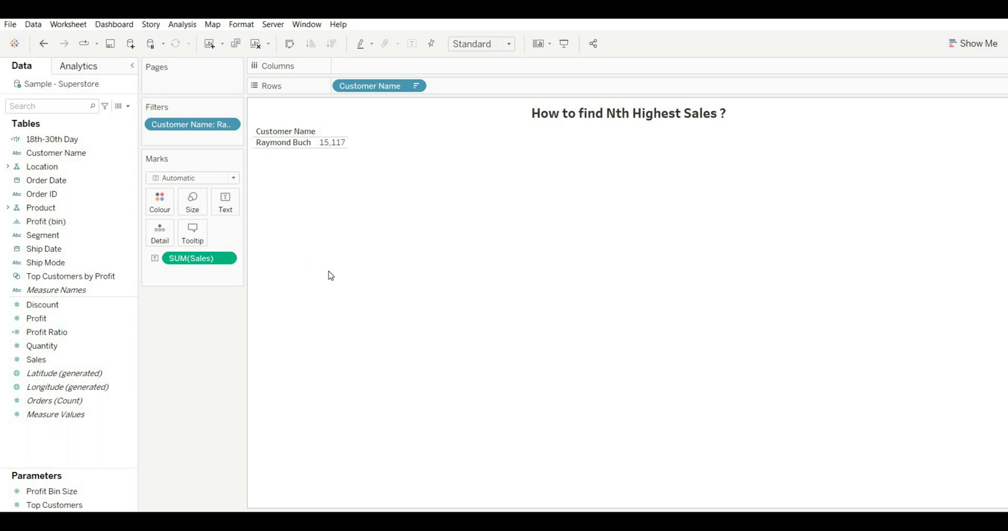
Remove the Customer Name filter and start a new calculated field.
drag(200, 124, 219, 467)
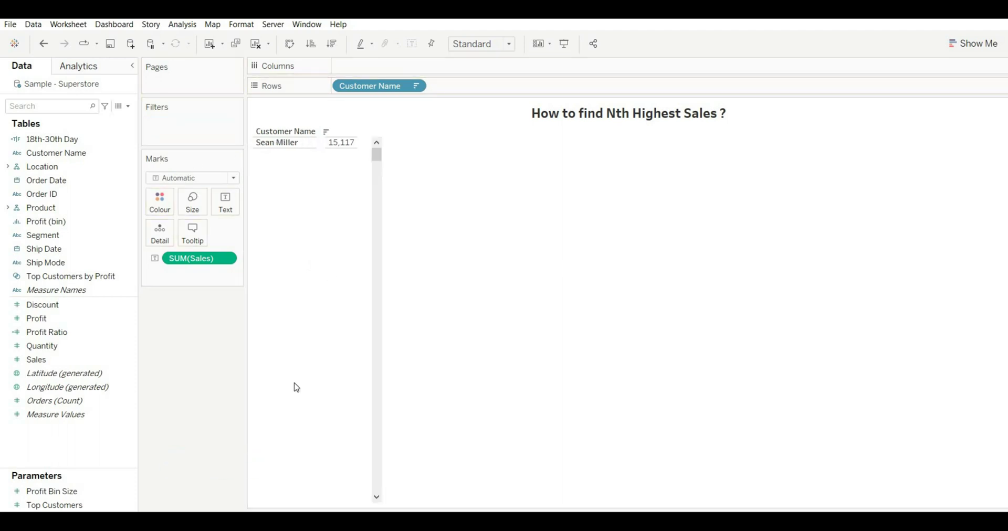
click(128, 106)
click(105, 117)
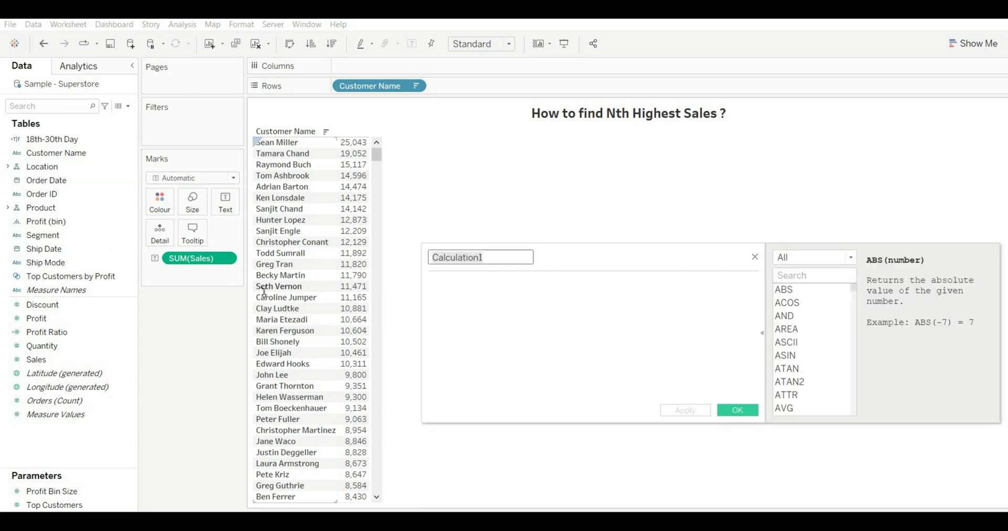
Save a calculated field 'index' with formula INDEX() and drag it onto Filters.
key(BackSpace)
text(index)
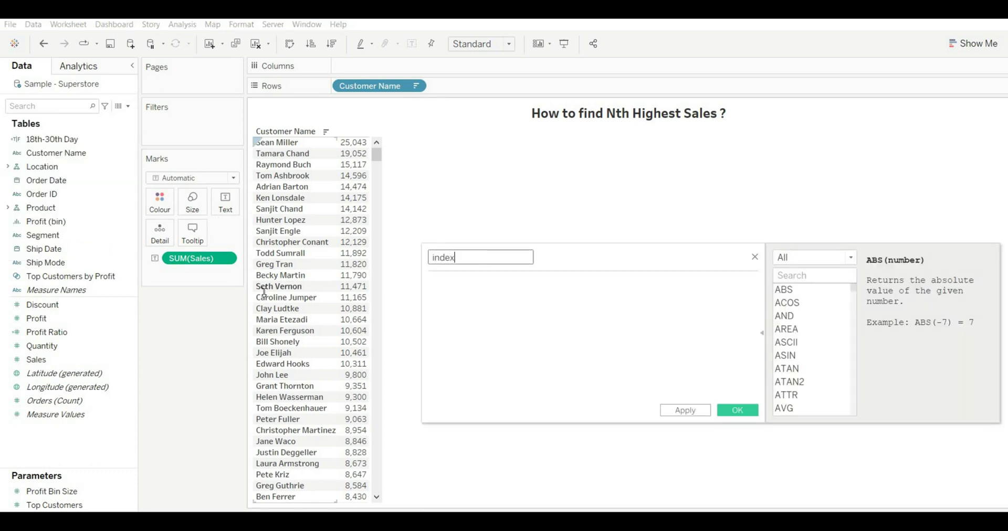
click(460, 286)
text(index)
key(Return)
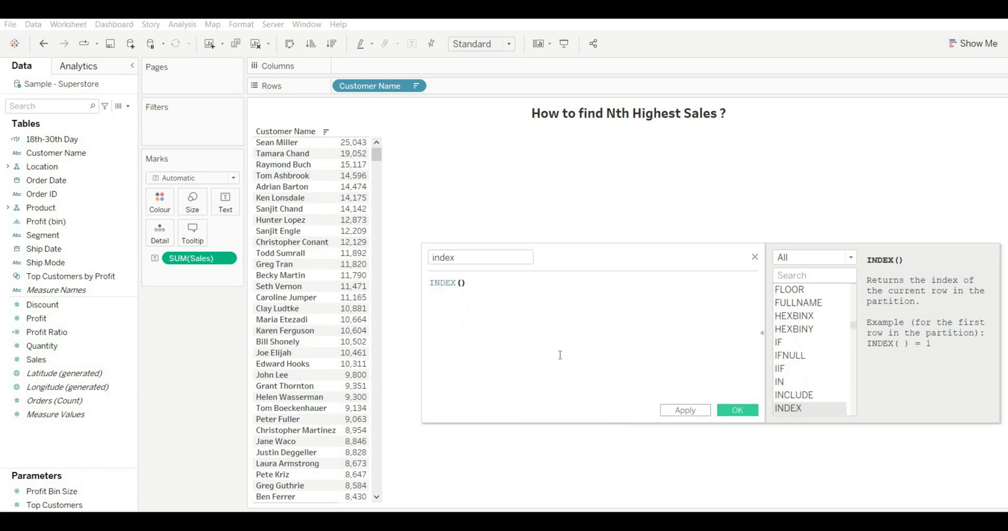
click(738, 407)
drag(46, 322, 170, 123)
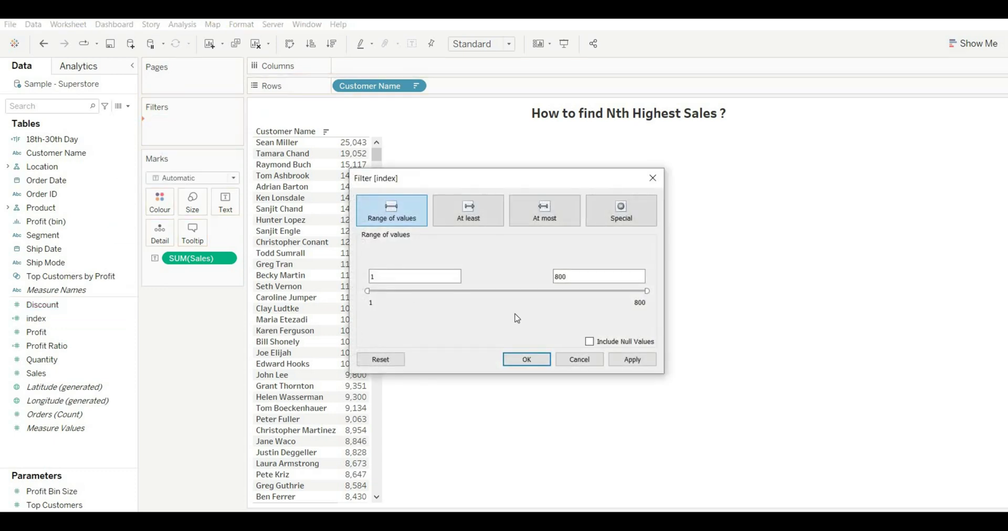
Accept the 1–800 index filter, show its control, and set the range to 5–5.
click(527, 359)
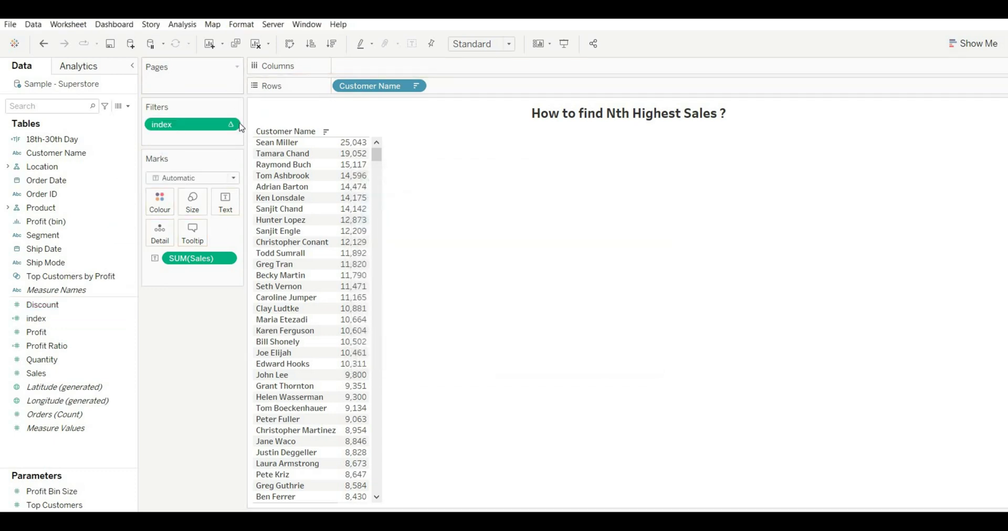
click(230, 124)
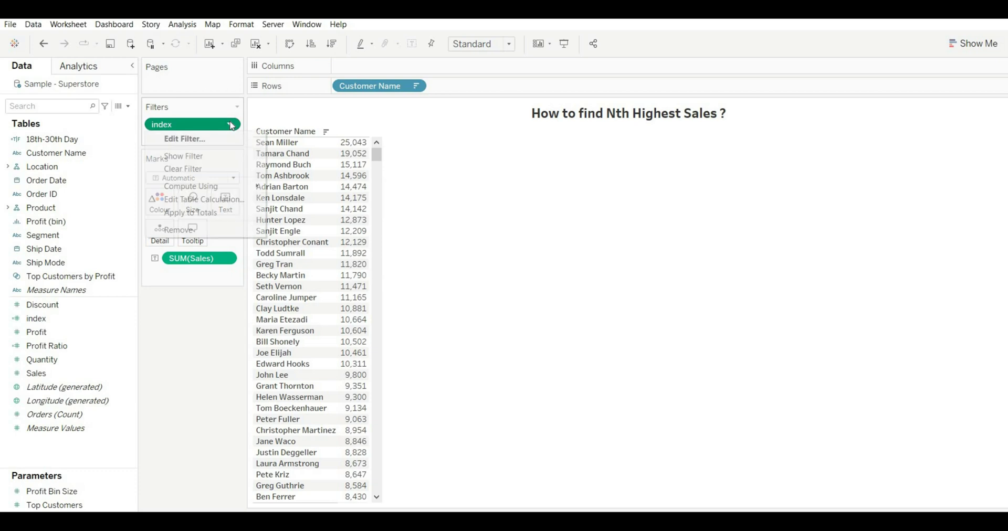
click(222, 161)
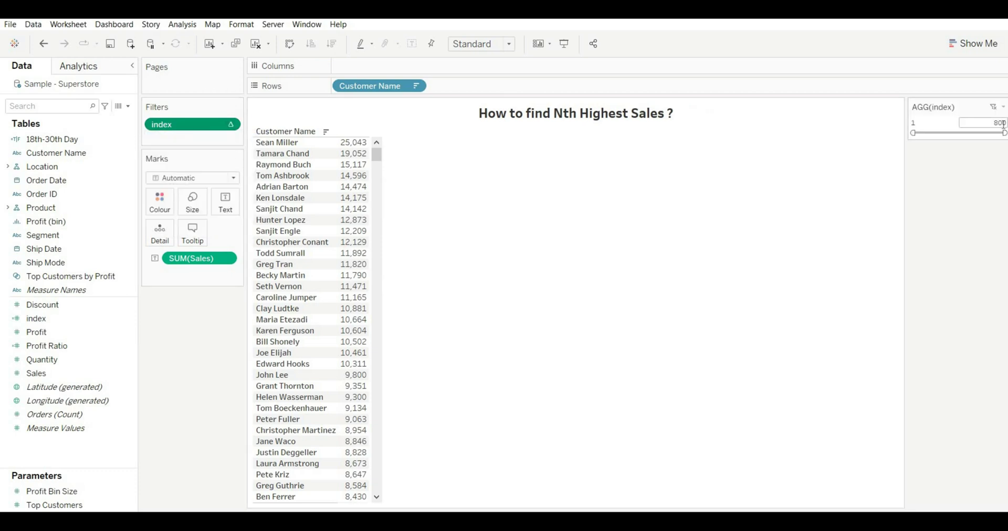
click(1003, 123)
text(5)
click(919, 122)
text(5)
key(Return)
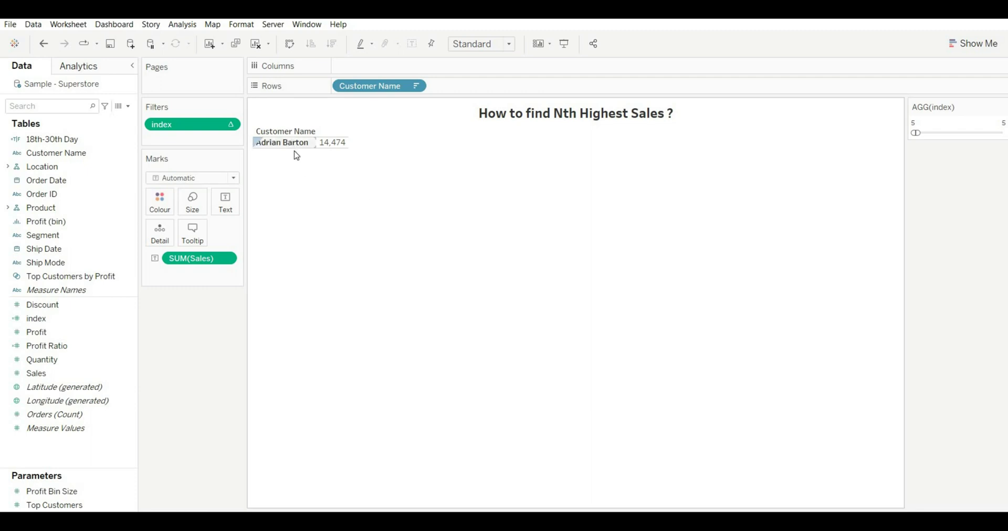
Change the index range to 10–10, then clear the sheet.
click(939, 122)
key(BackSpace)
text(10)
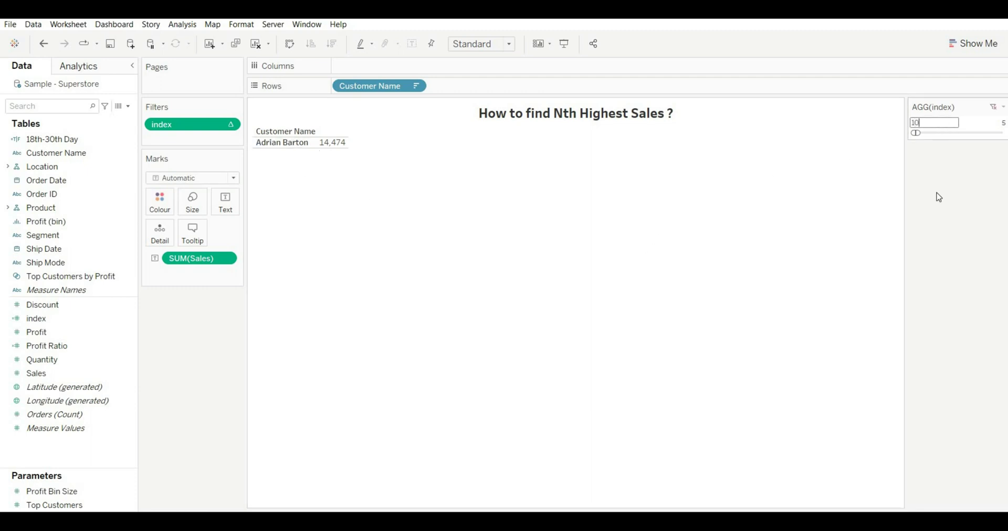
key(Return)
click(925, 122)
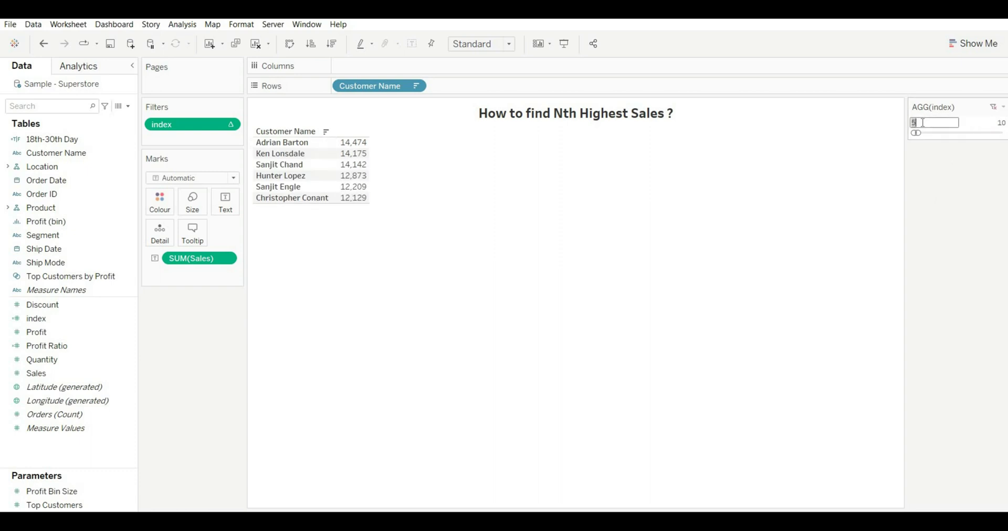
text(10)
key(Return)
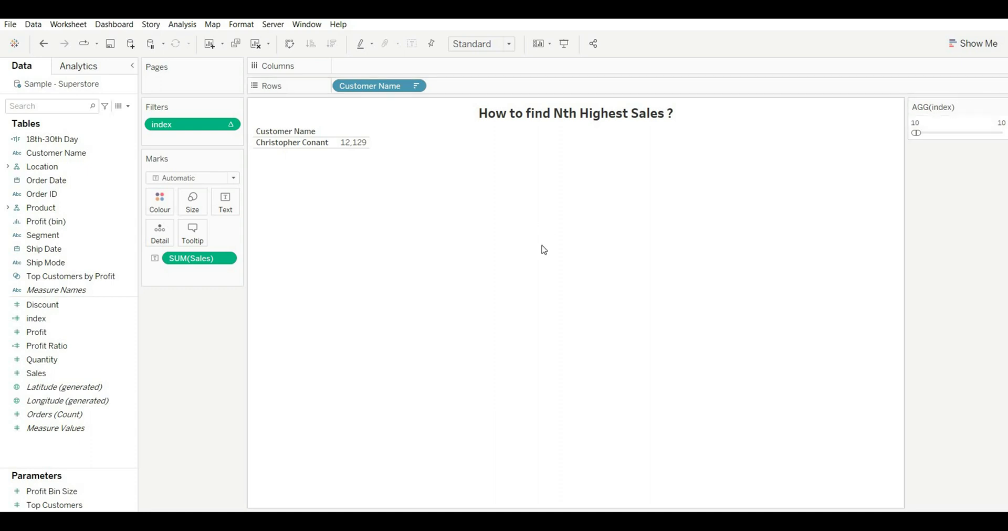
click(257, 45)
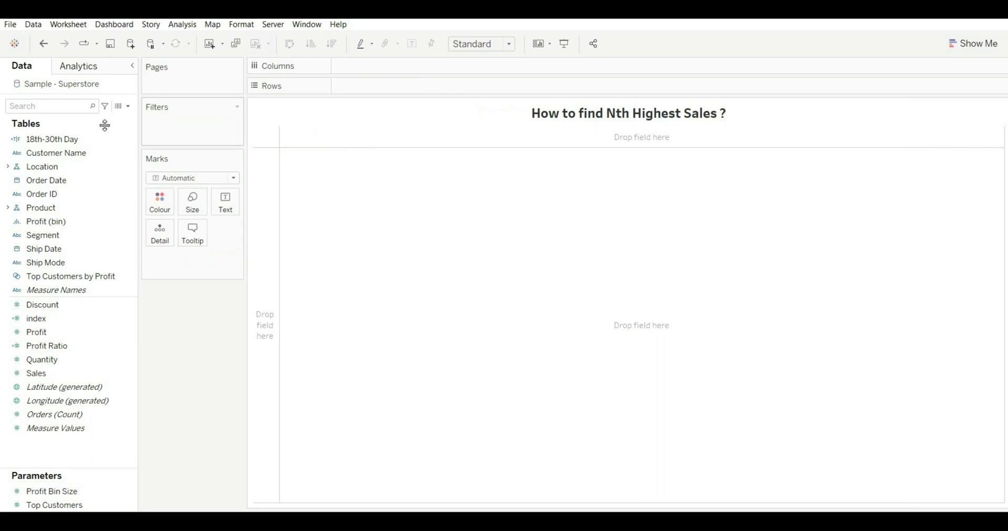
Create a Float parameter named 'Select Nth Customers' with current value 1.
click(128, 107)
click(90, 134)
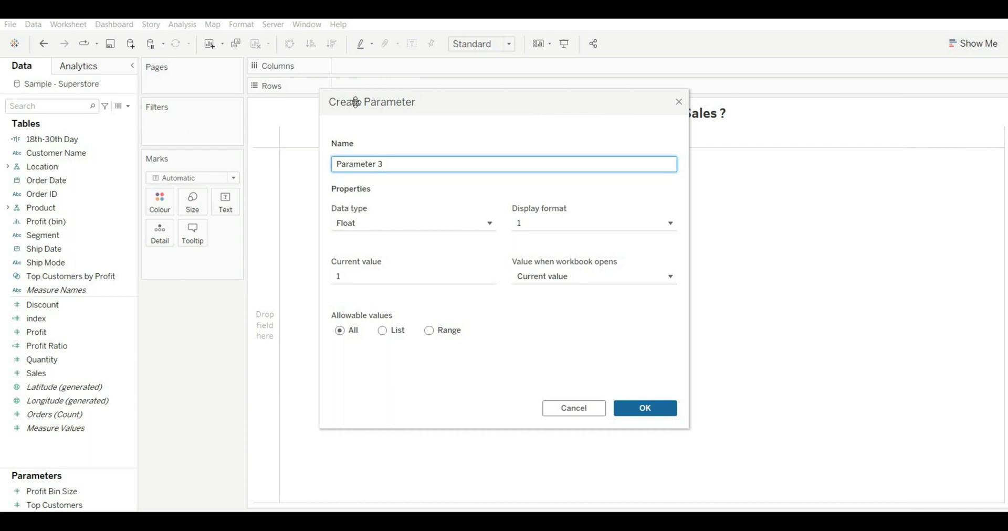
key(BackSpace)
key(BackSpace)
key(BackSpace)
key(BackSpace)
key(BackSpace)
key(BackSpace)
key(BackSpace)
key(BackSpace)
key(BackSpace)
key(BackSpace)
text(Sele)
key(BackSpace)
text(ect Nth Customers)
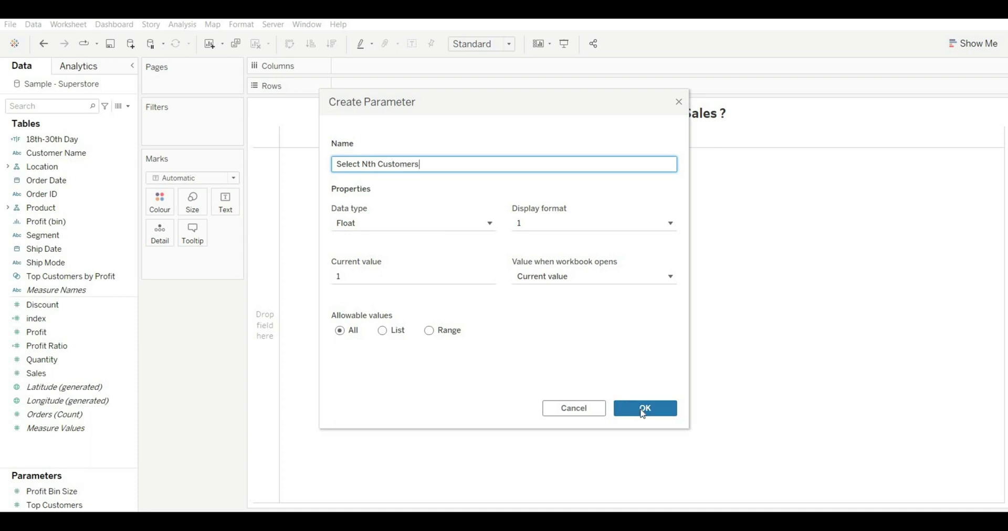
click(643, 414)
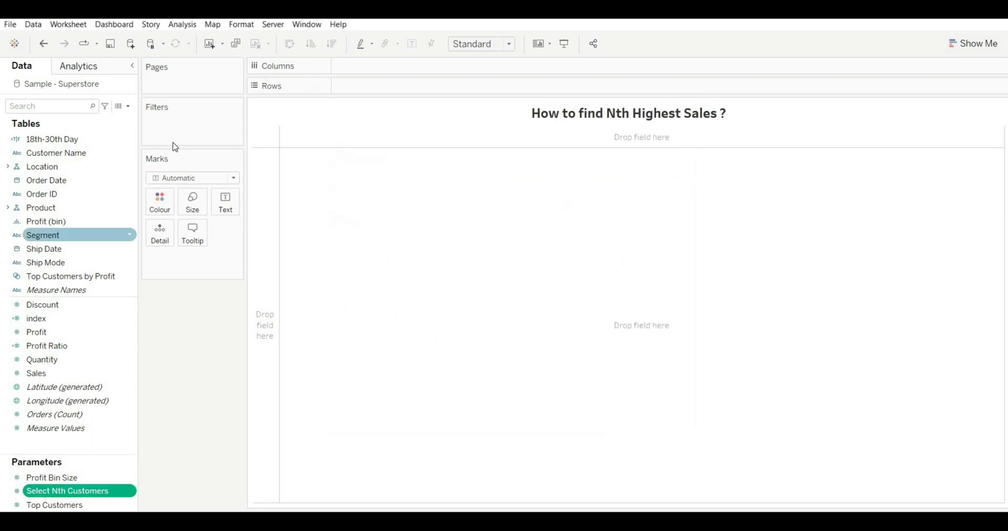
Create a new calculated field named Rank of Sales.
click(128, 106)
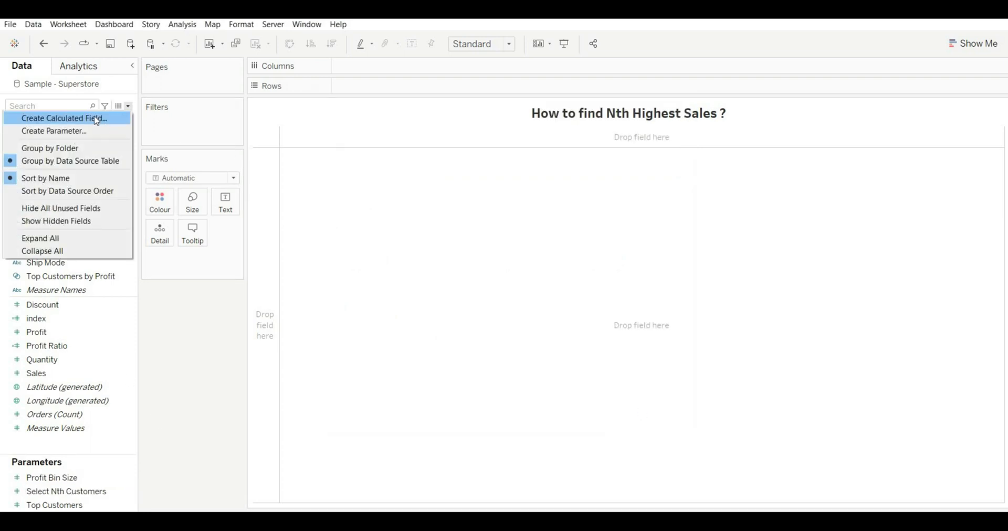
click(96, 120)
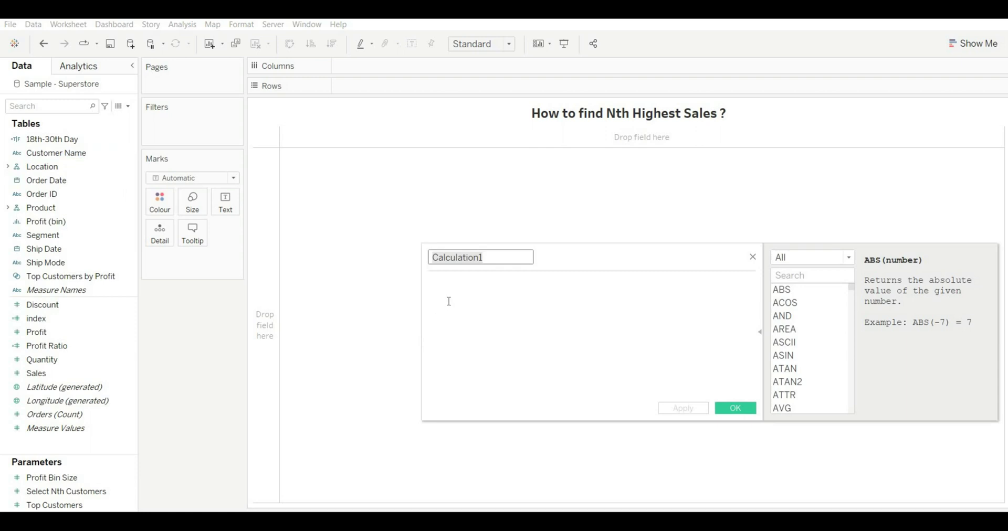
key(BackSpace)
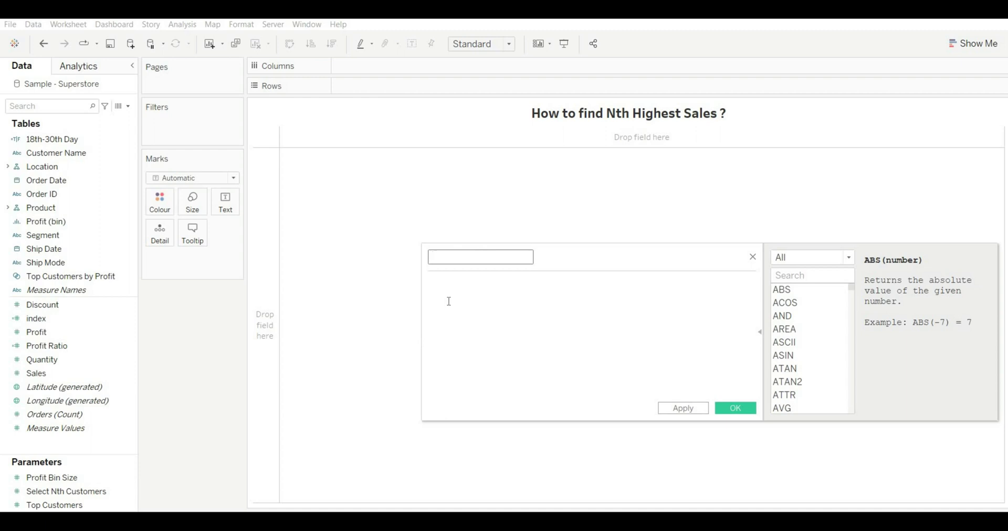
text(Rank of Sales)
Enter the formula RANK_DENSE(SUM([Sales]),'desc') for Rank of Sales.
click(454, 286)
text(RANK_D)
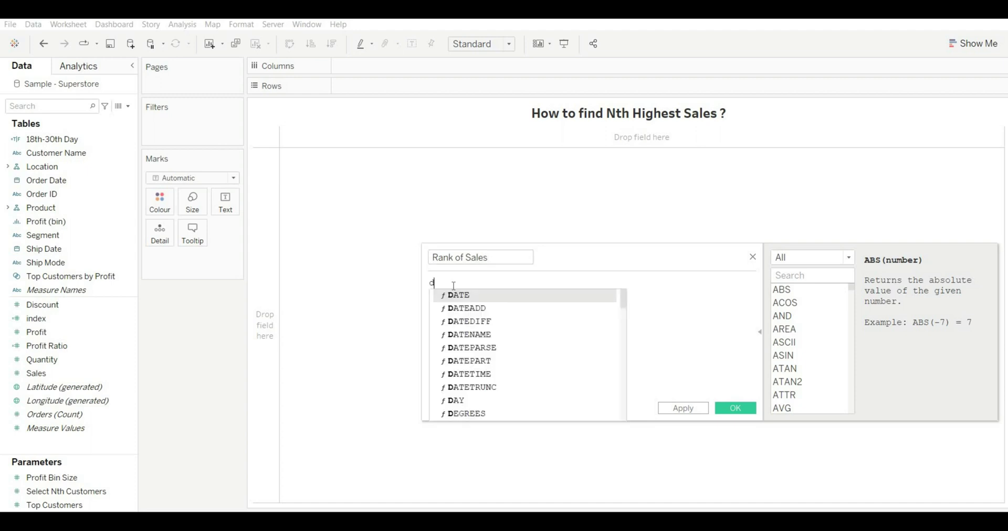
key(Return)
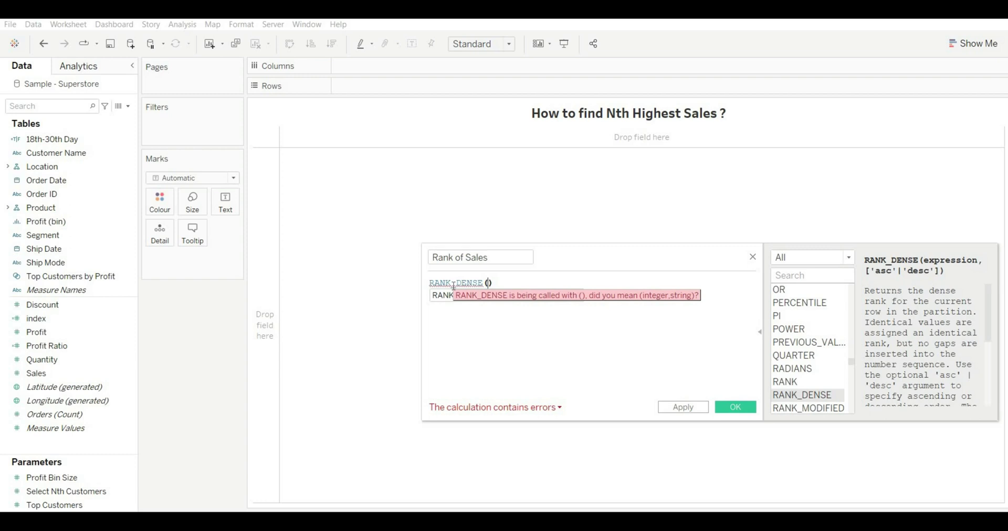
text(su)
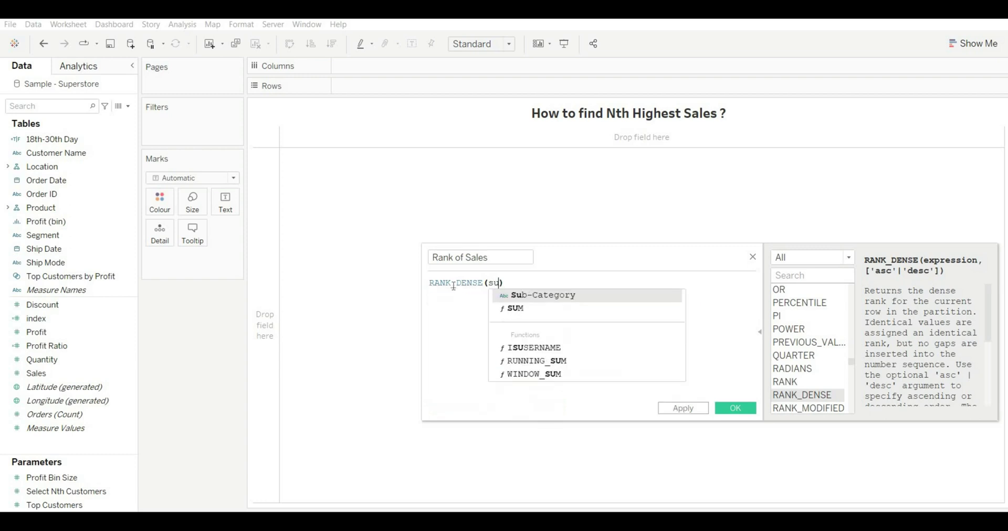
text(m)
key(Return)
text(sales)
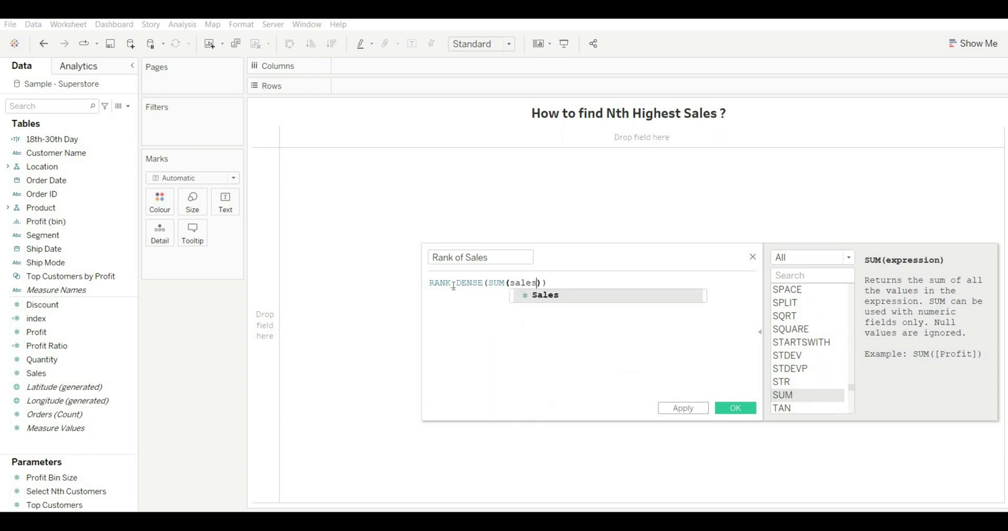
key(Return)
text(,'desc)
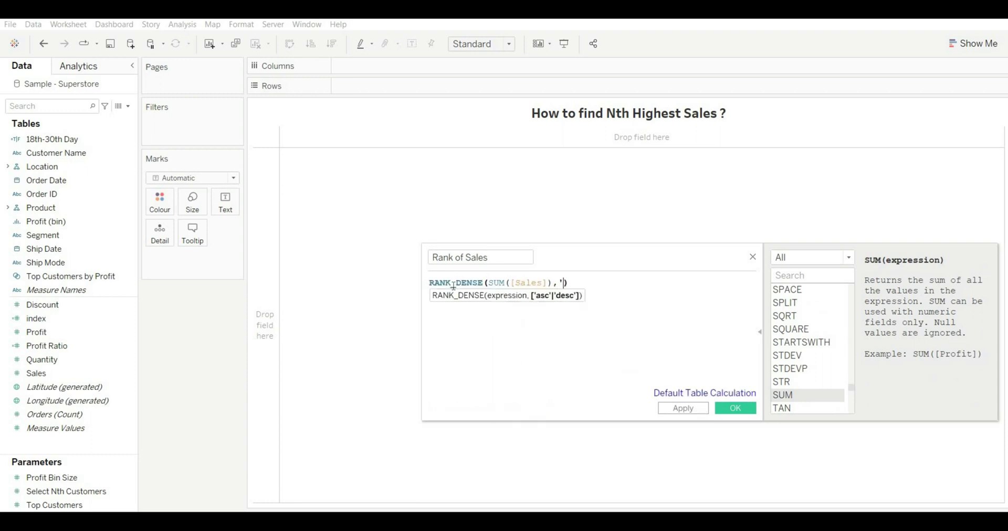
text(')
Fix the SUM aggregation error in the formula and save the Rank of Sales field.
click(498, 284)
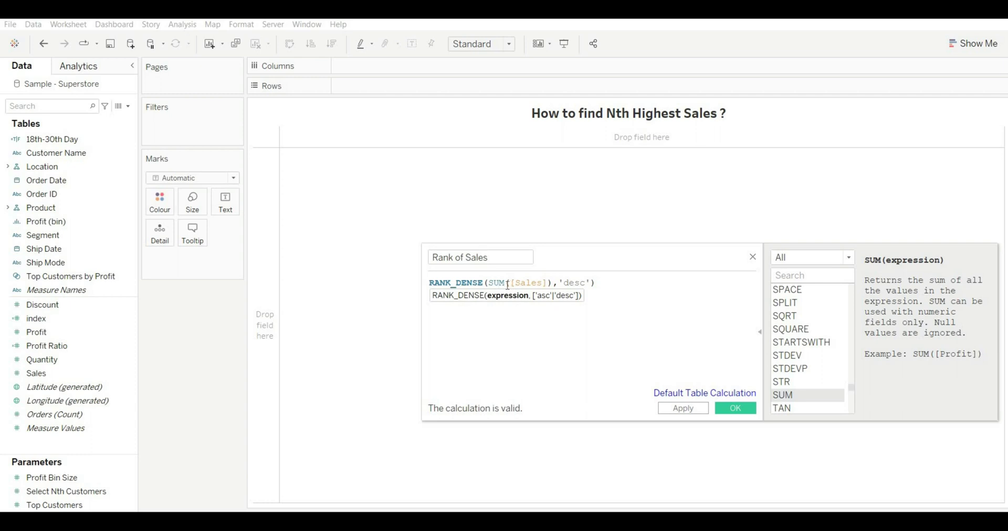
key(BackSpace)
key(BackSpace)
key(BackSpace)
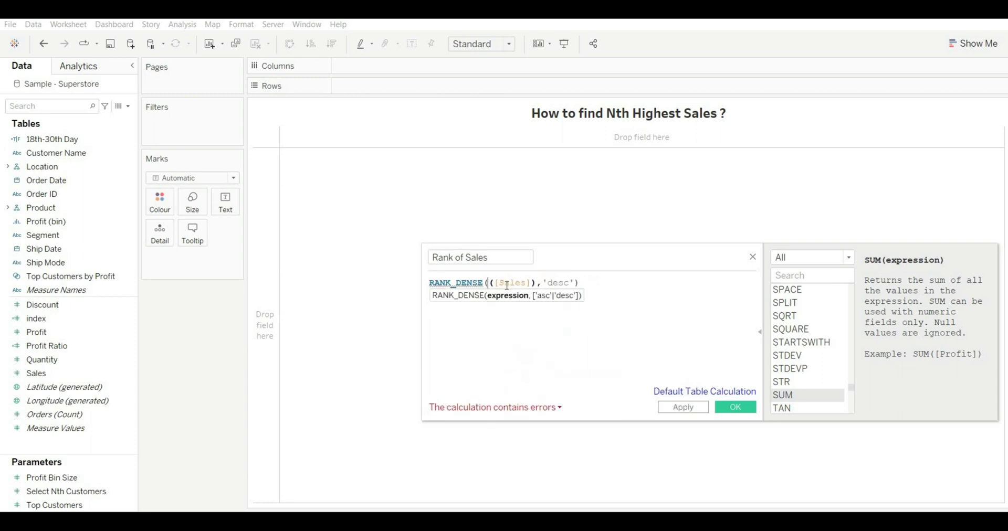
click(511, 408)
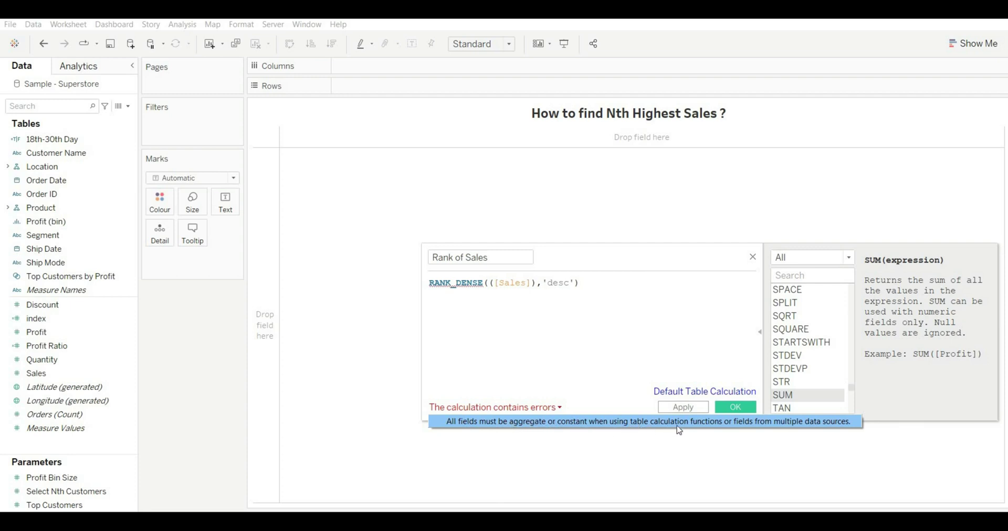
click(488, 281)
text(SUM)
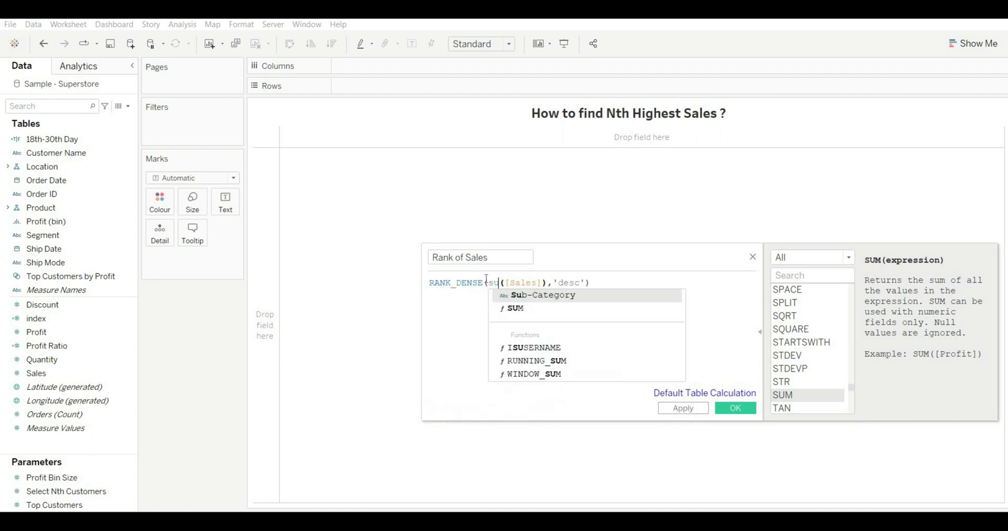
key(Right)
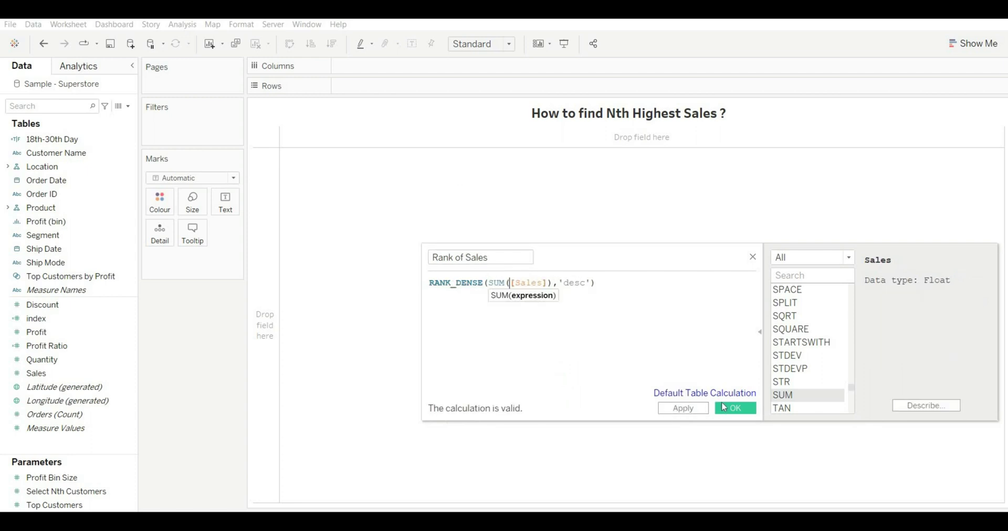
click(735, 409)
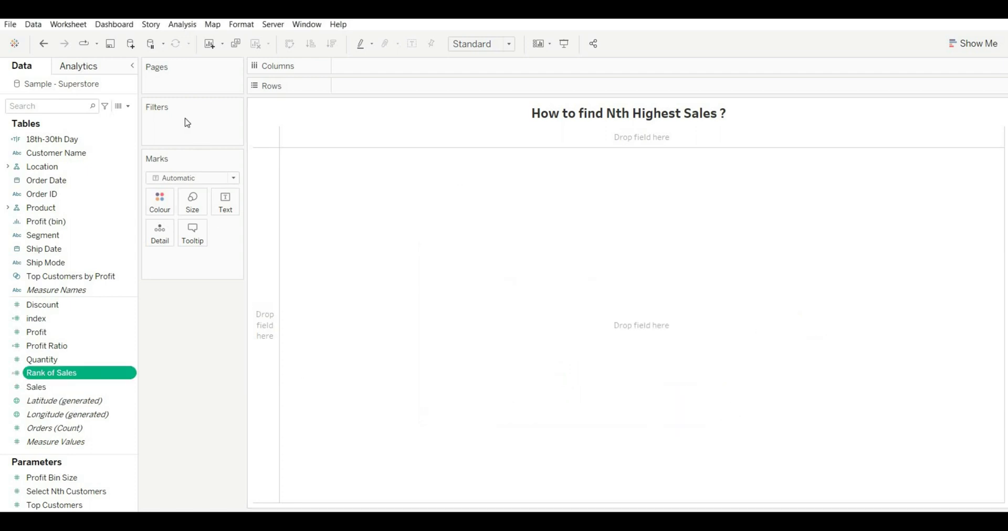
Create a calculated field with the formula [Rank of Sales] = [Select Nth Customers].
click(127, 107)
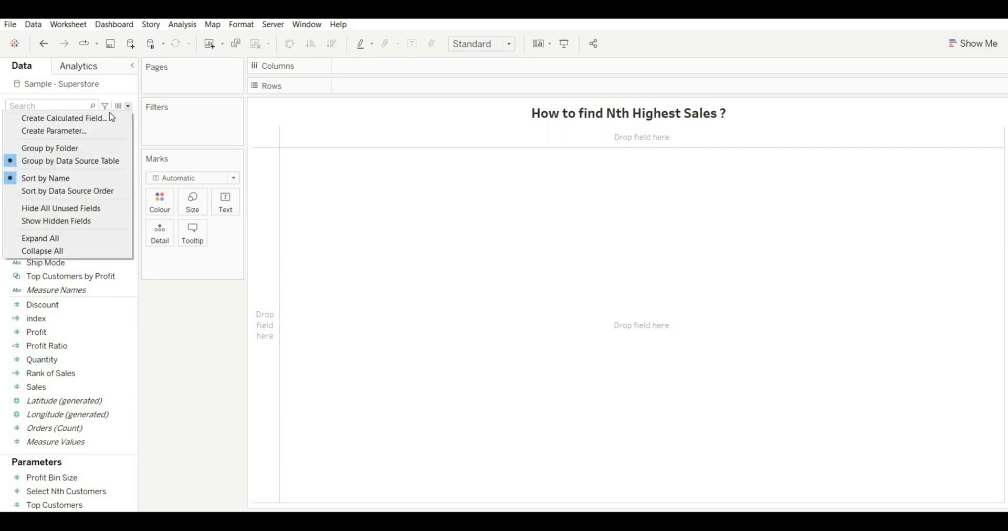
click(108, 119)
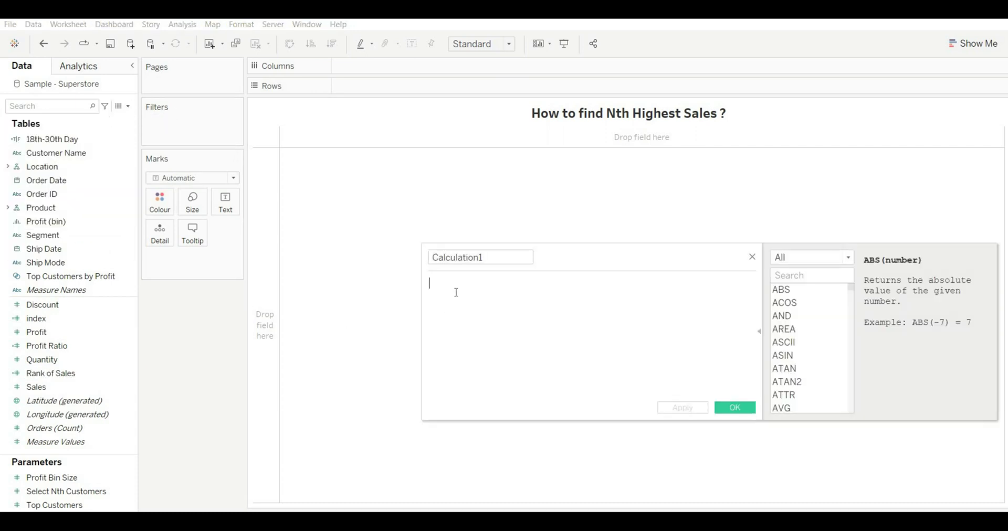
text(rank)
key(Down)
key(Return)
text(=)
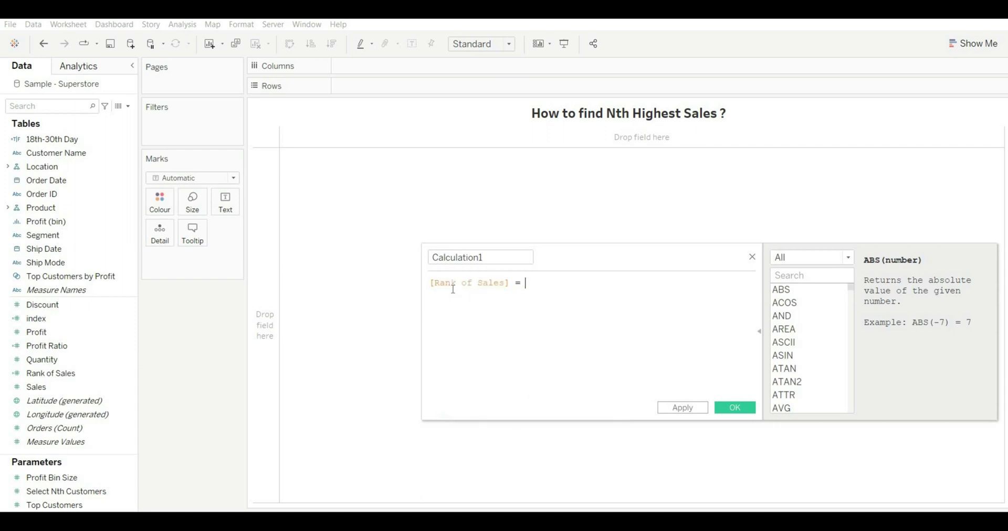
text( sele)
key(Return)
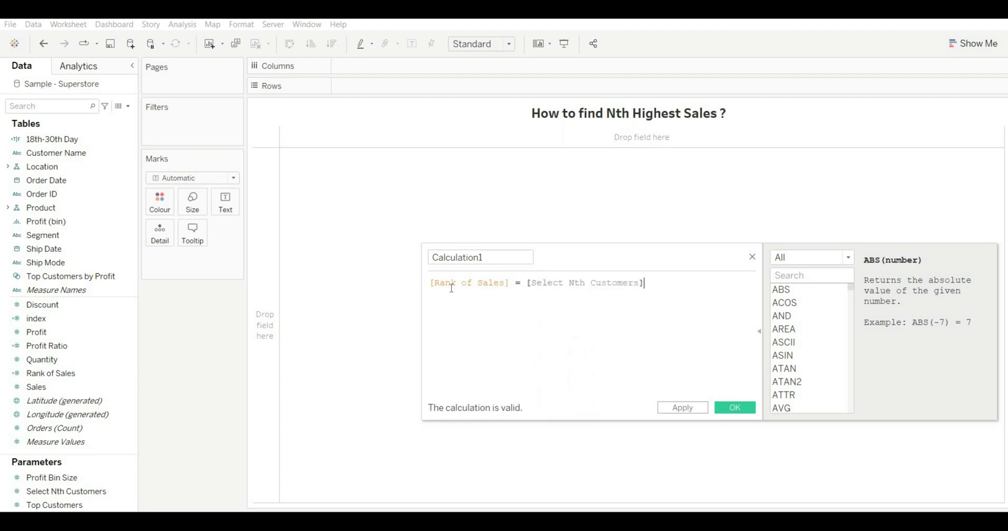
click(476, 285)
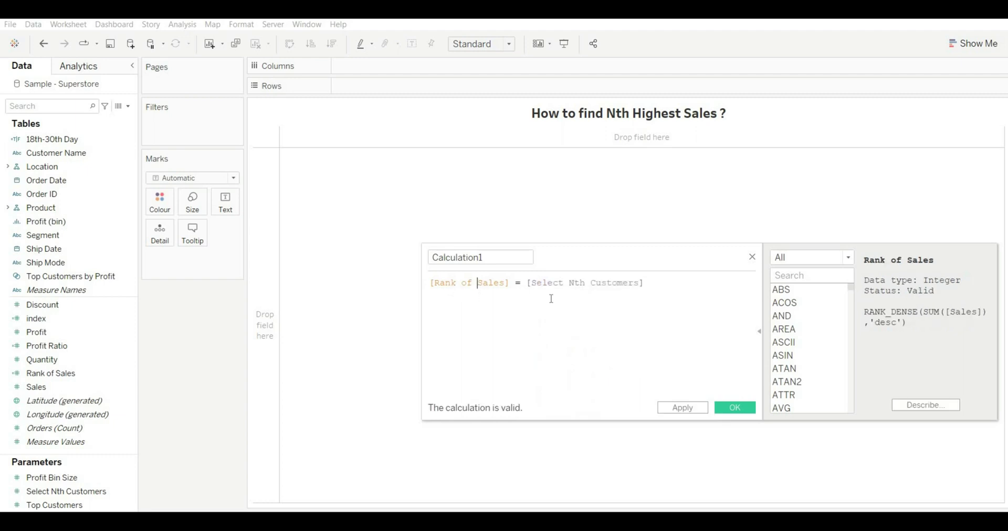
click(598, 289)
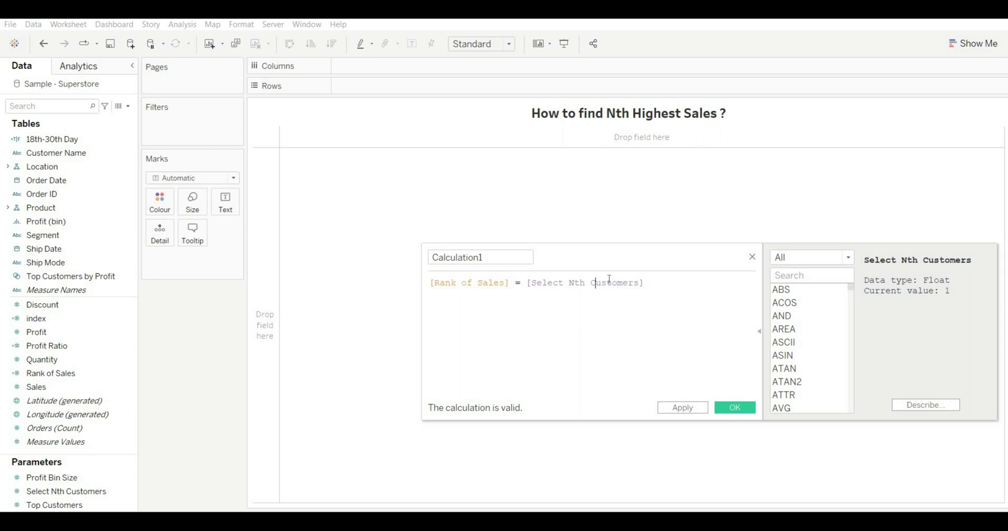
Name the calculation T/F Customers and save it.
click(508, 258)
key(ctrl+a)
key(BackSpace)
text(T/)
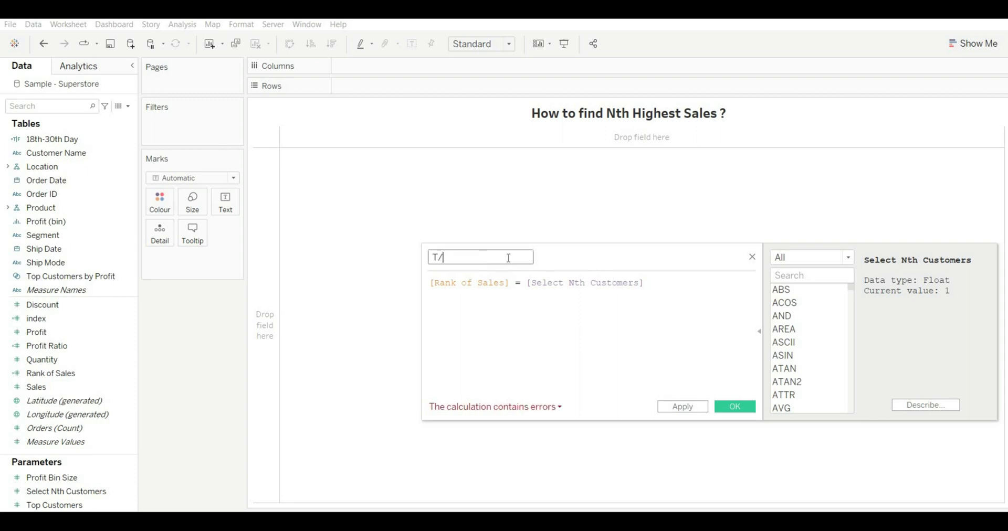
text(F Customers)
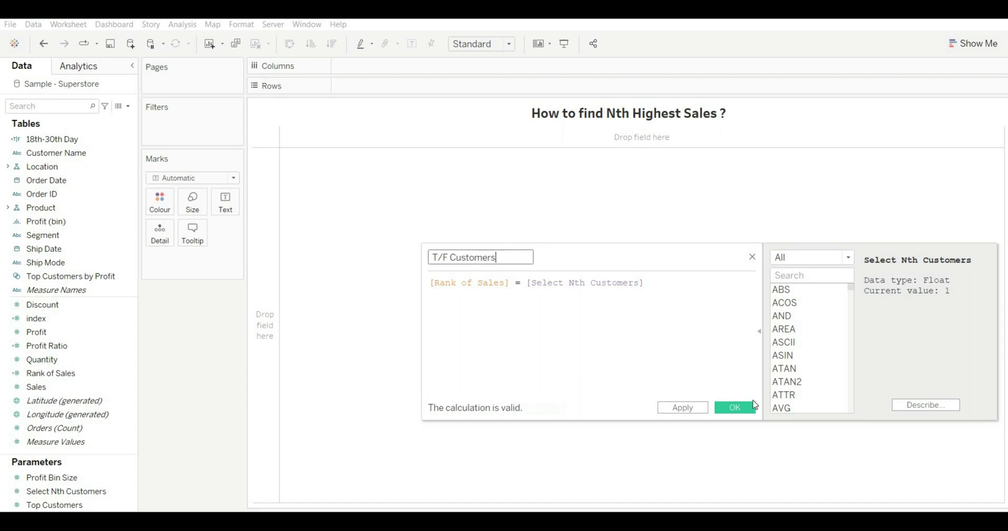
click(738, 409)
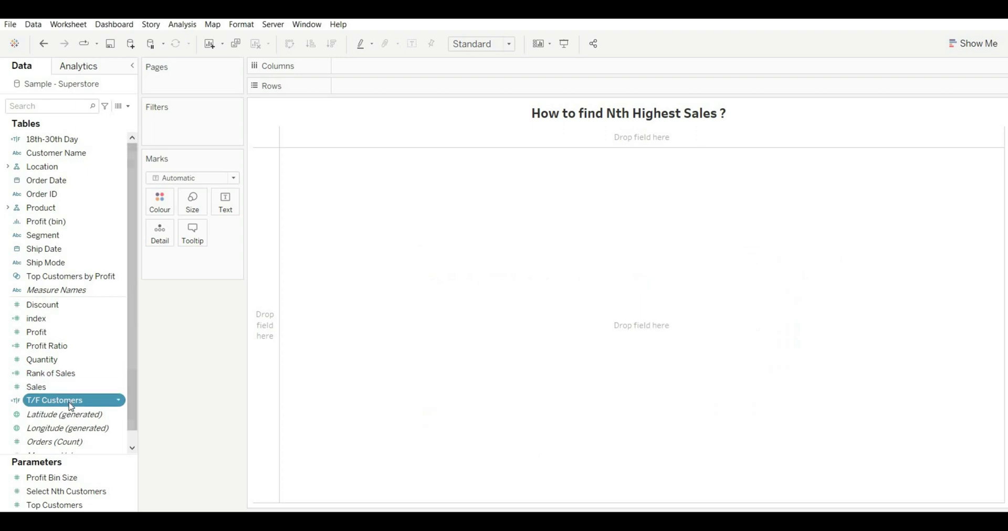
Show Customer Name with SUM(Sales), filtered to T/F Customers = True, leaving 25,043.
double_click(62, 153)
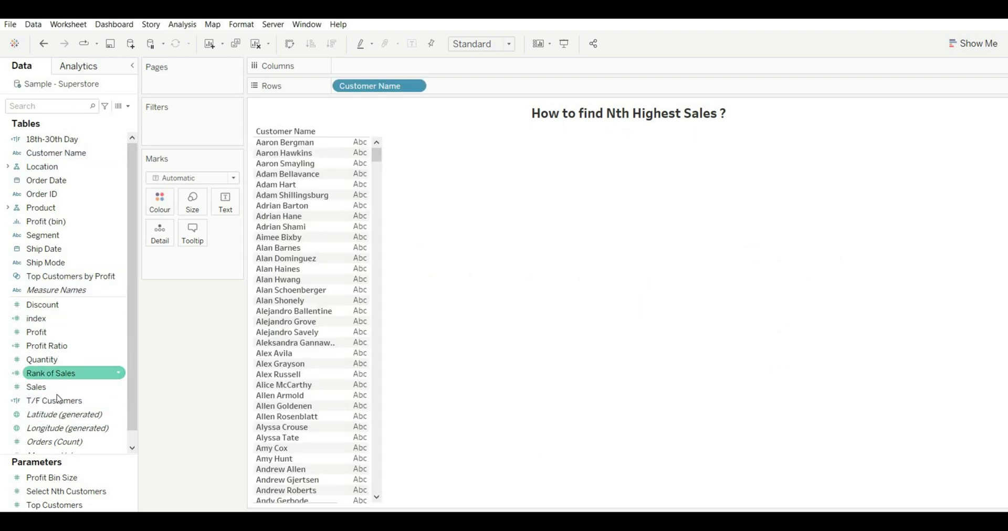
double_click(69, 387)
drag(55, 401, 173, 130)
click(407, 196)
click(497, 439)
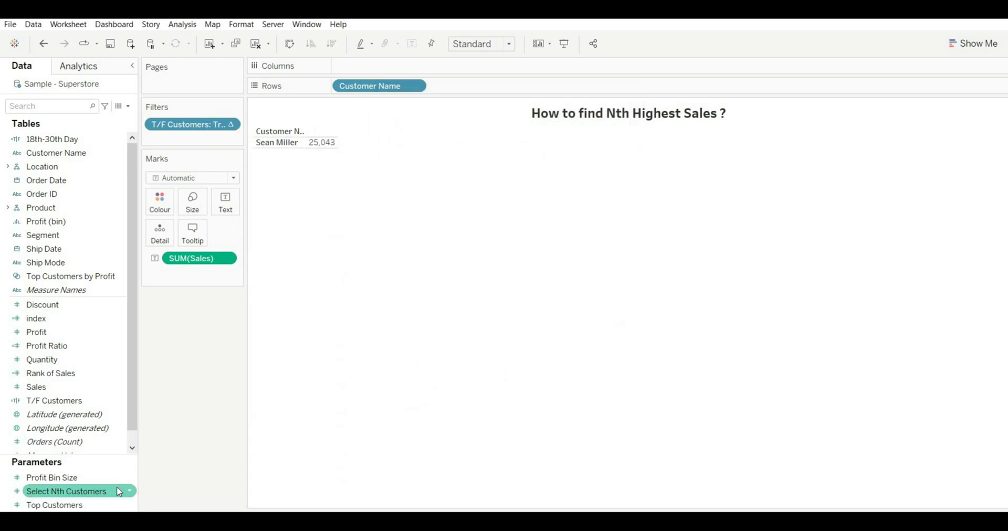
Show the Select Nth Customers parameter control and set it to 15.
click(129, 493)
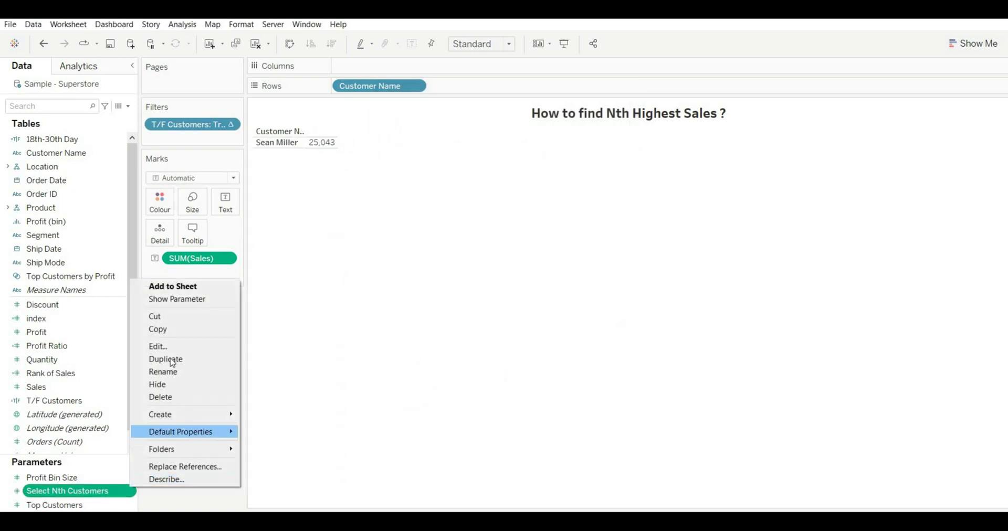
click(195, 302)
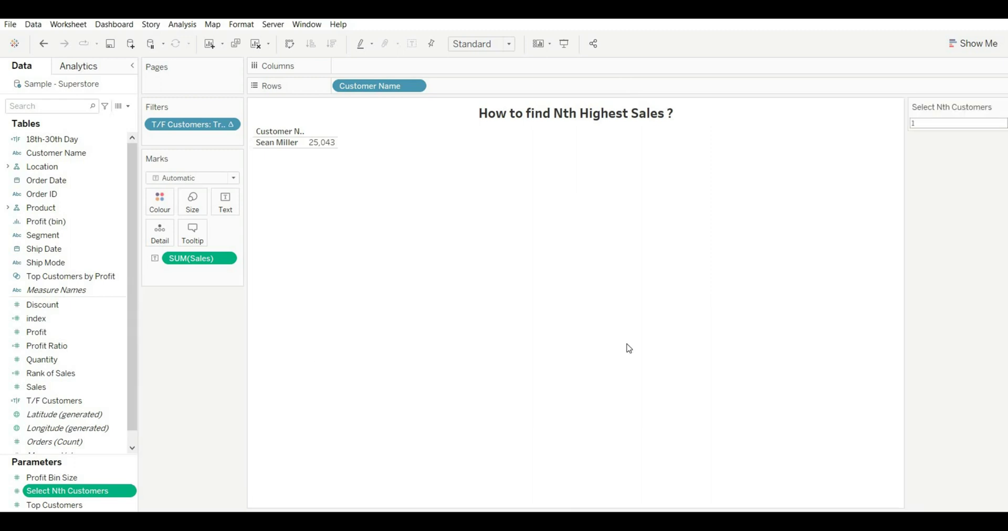
click(935, 123)
key(BackSpace)
text(15)
key(Return)
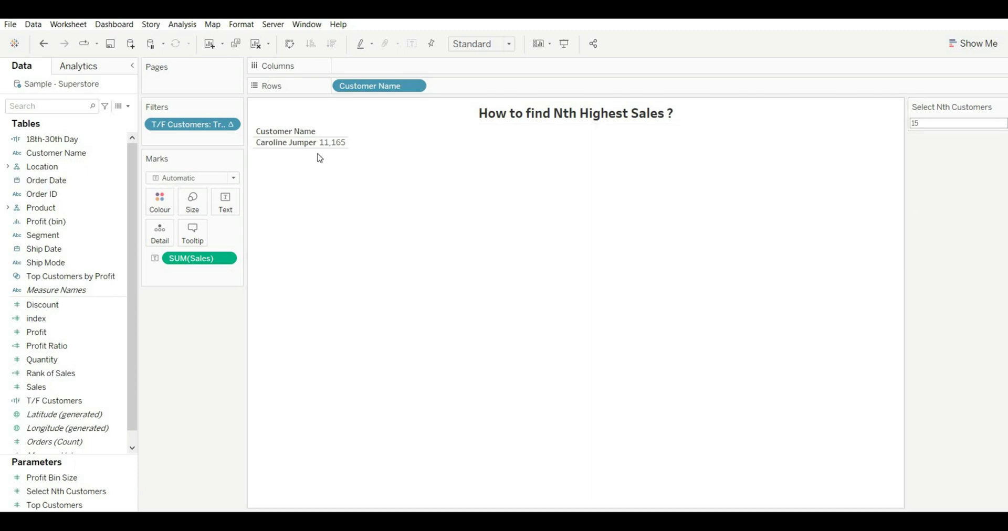
Change Select Nth Customers to 4 to show the 4th-highest customer.
click(942, 122)
key(BackSpace)
text(4)
key(Return)
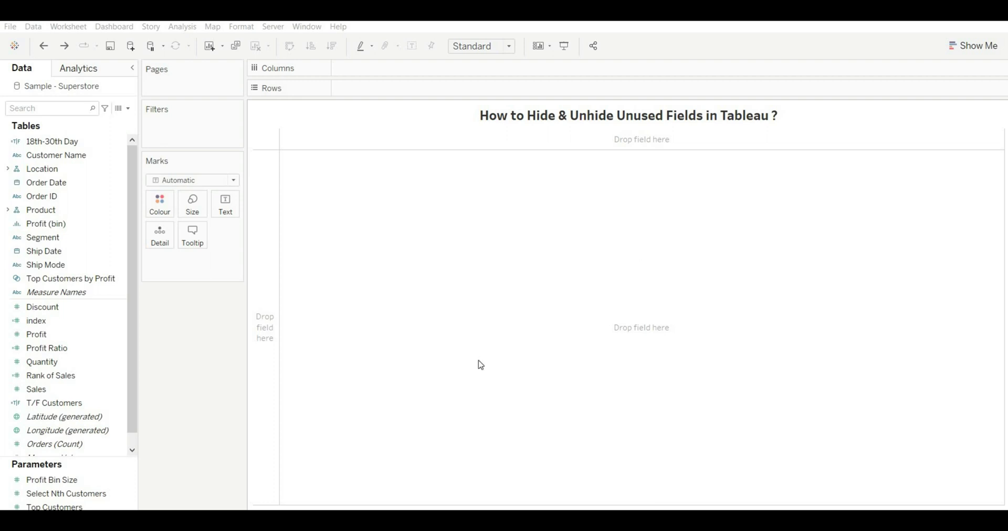
Hide all unused fields, leaving only Customer Name, Sales, Rank of Sales and other used fields.
click(129, 109)
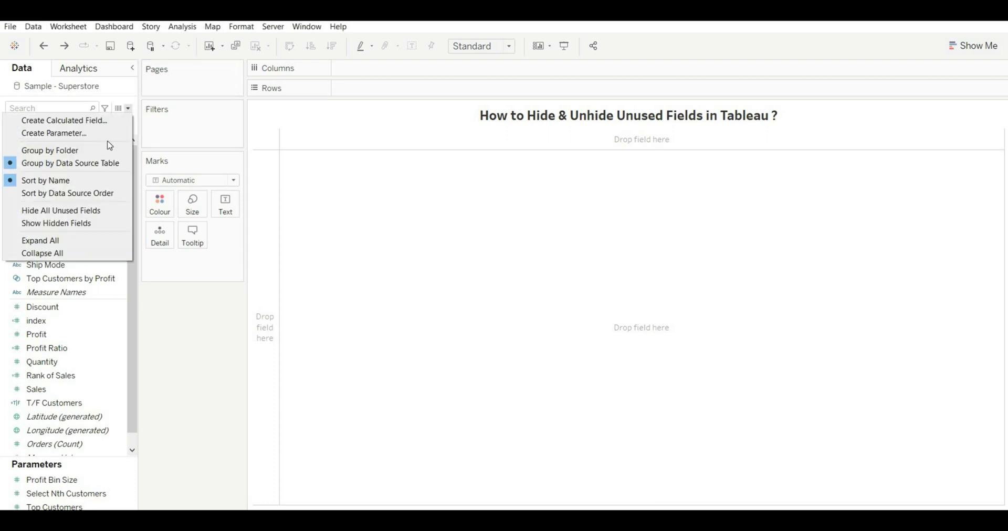
click(101, 214)
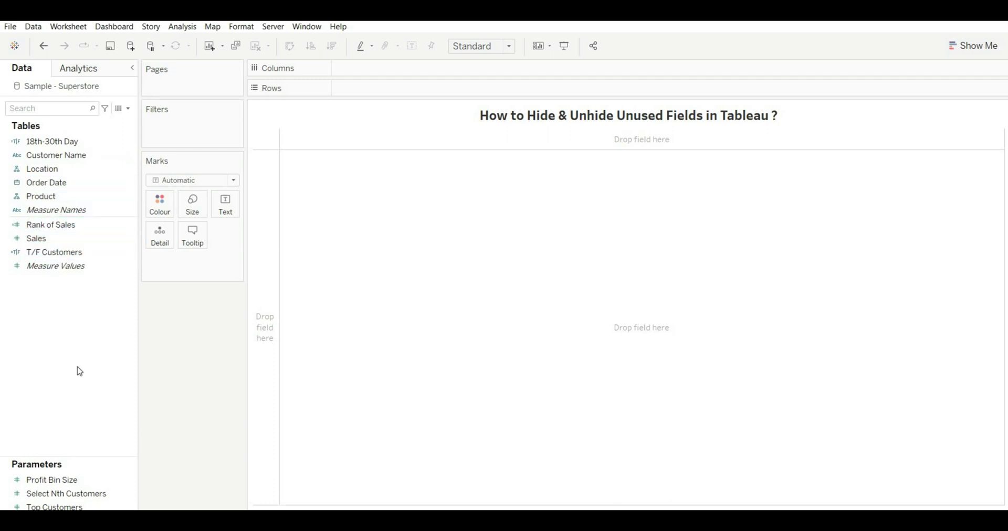
click(74, 155)
click(124, 329)
Show the hidden fields, greyed out, in the Data pane.
click(128, 109)
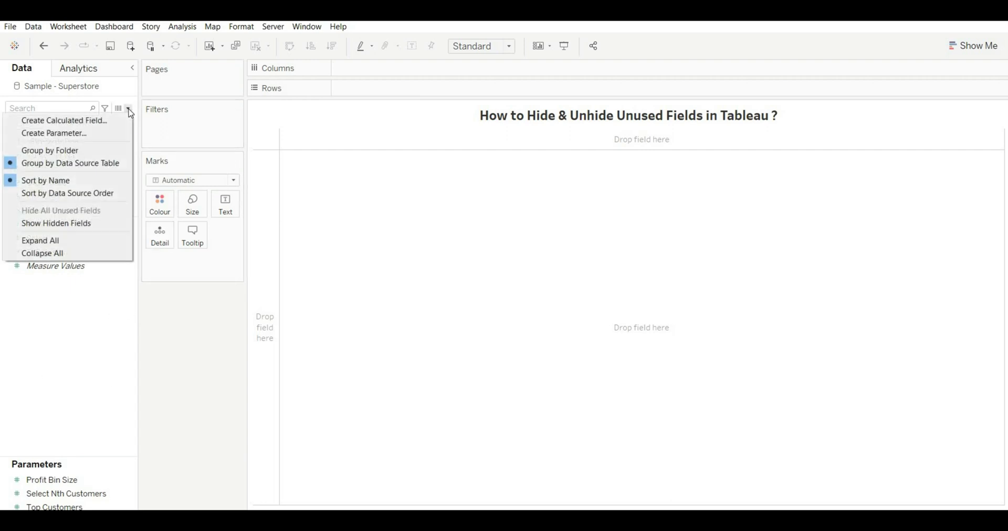
click(93, 225)
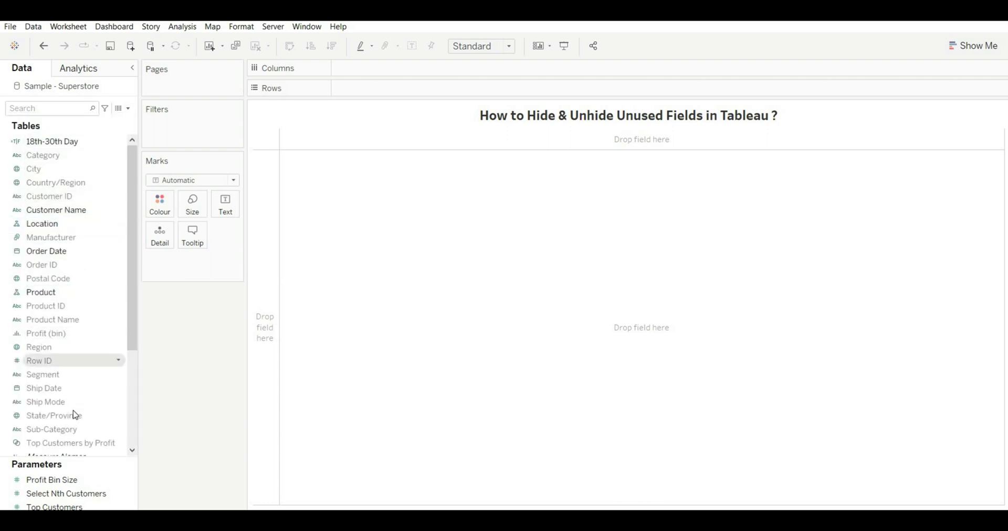
click(53, 402)
click(53, 158)
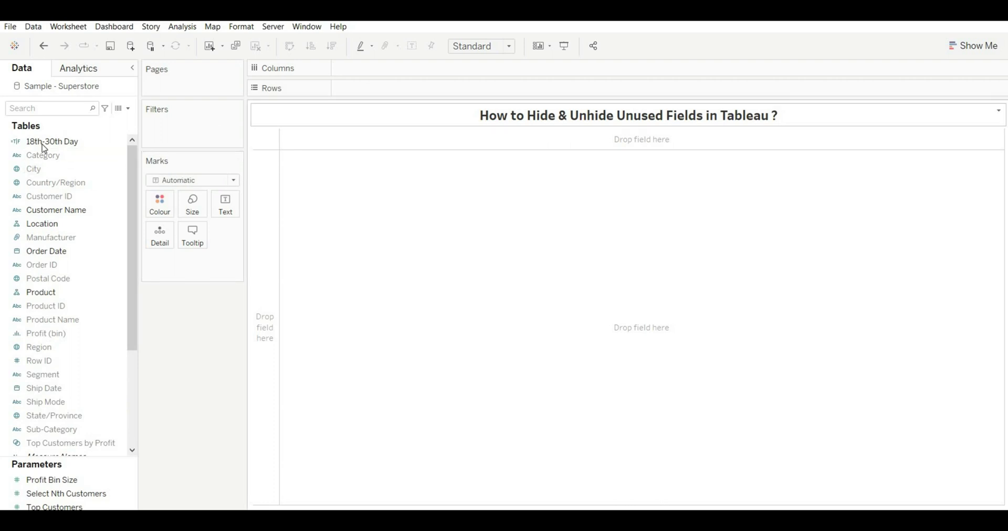
click(50, 155)
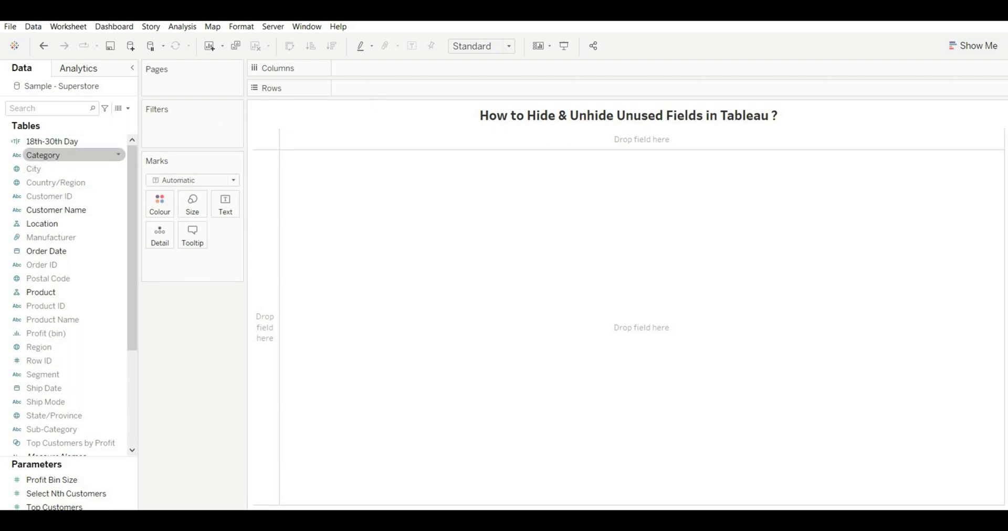
click(70, 144)
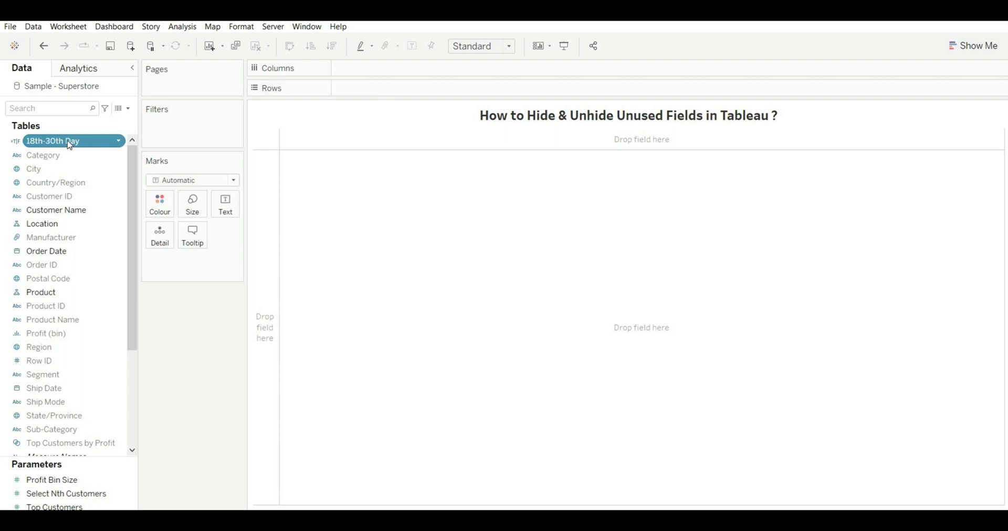
Unhide the Category and 18th-30th Day fields.
click(68, 158)
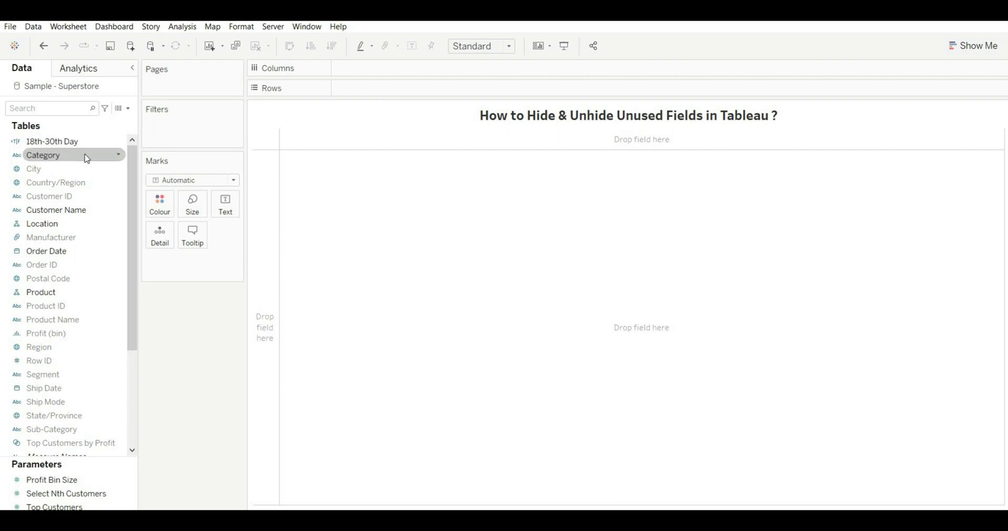
click(120, 155)
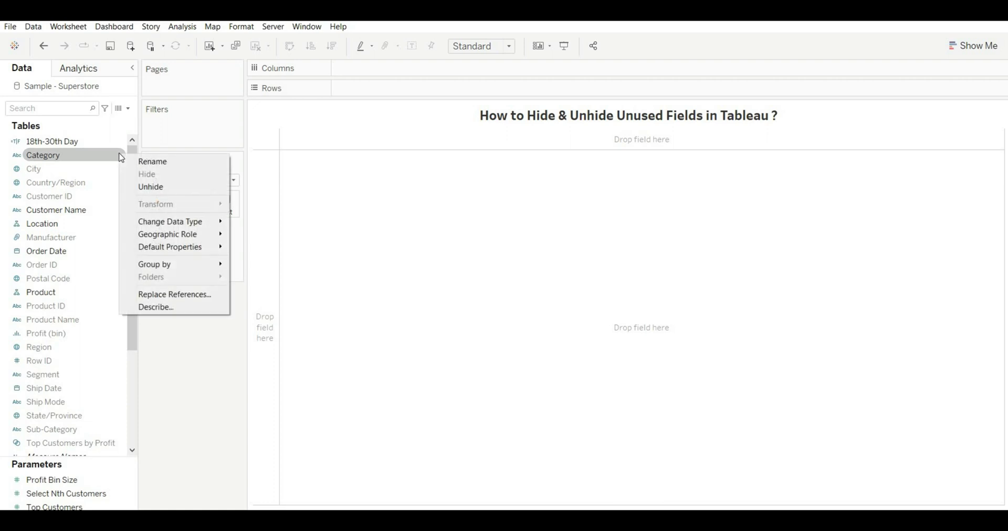
click(145, 187)
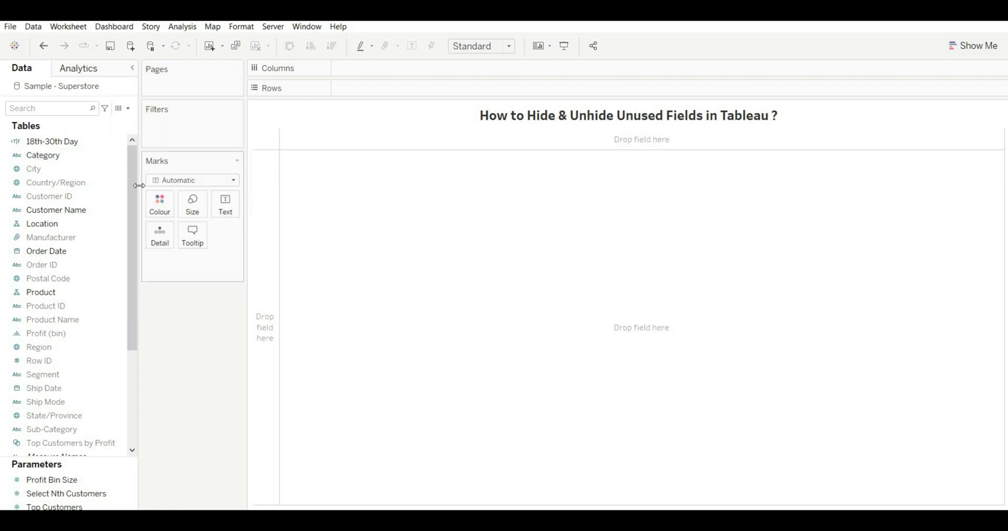
click(56, 145)
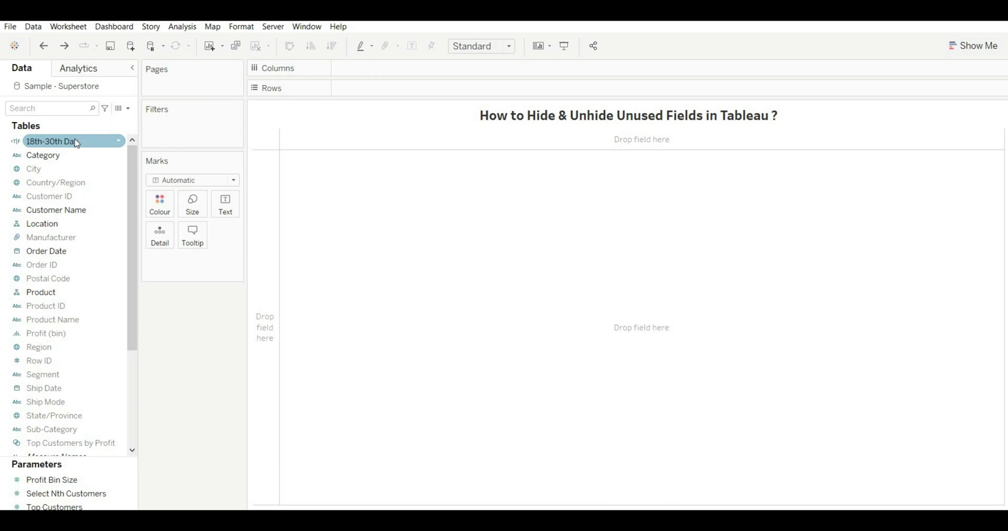
click(133, 385)
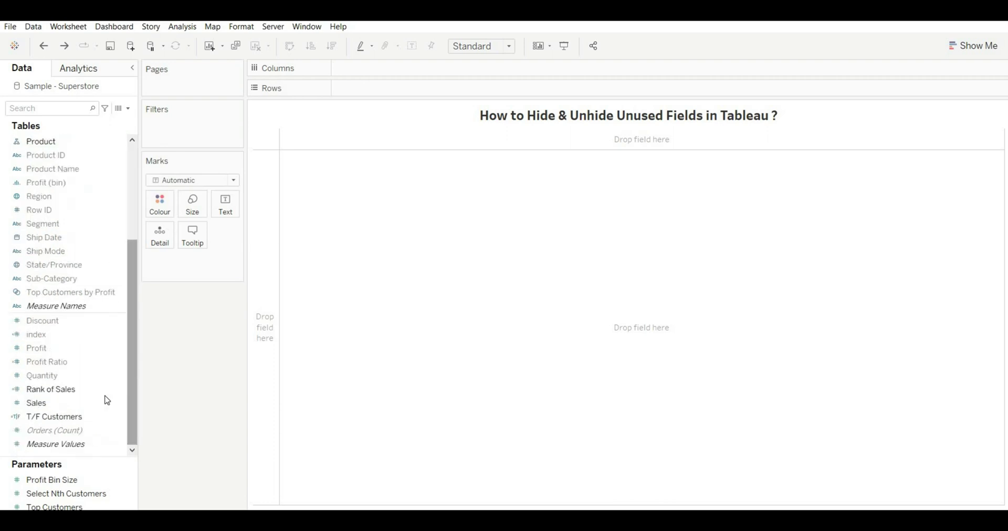
Unhide the selected fields from Product down to T/F Customers.
shift+click(69, 436)
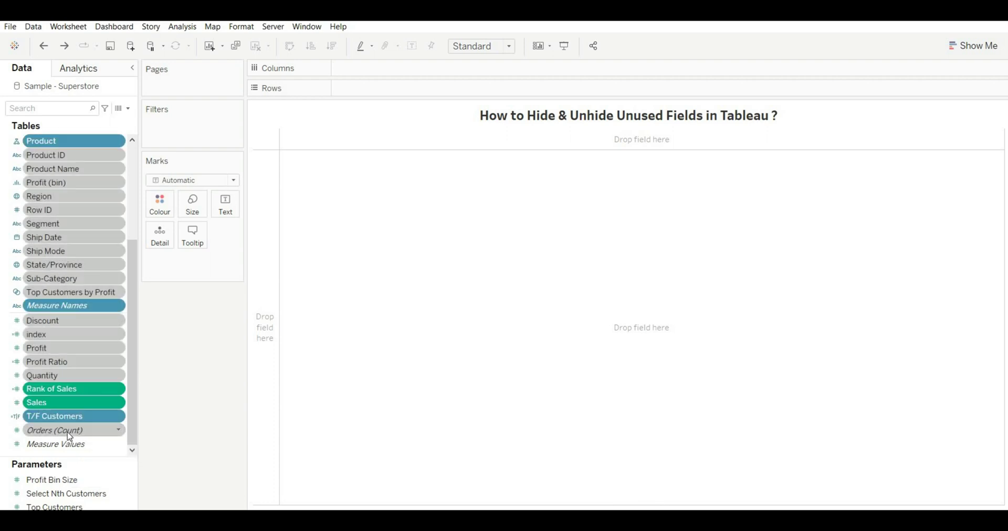
right_click(69, 436)
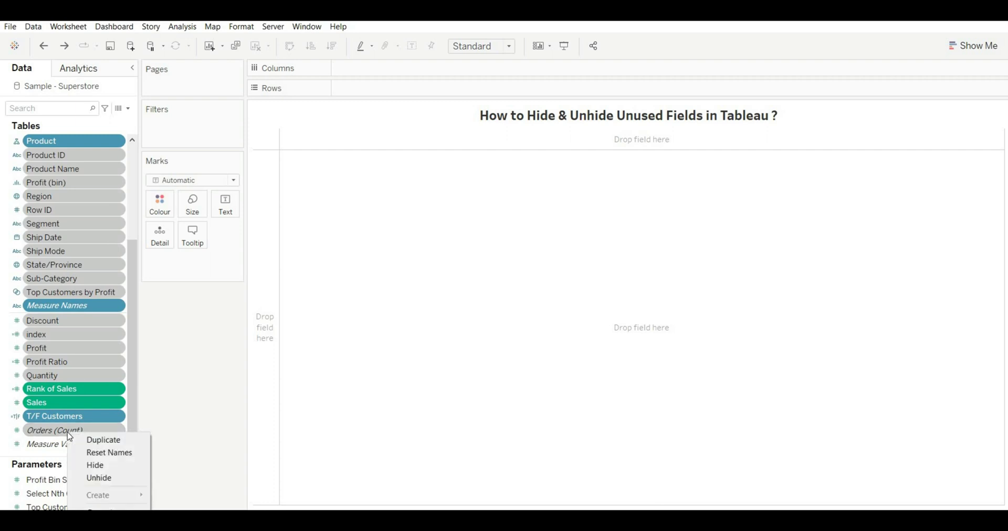
click(102, 479)
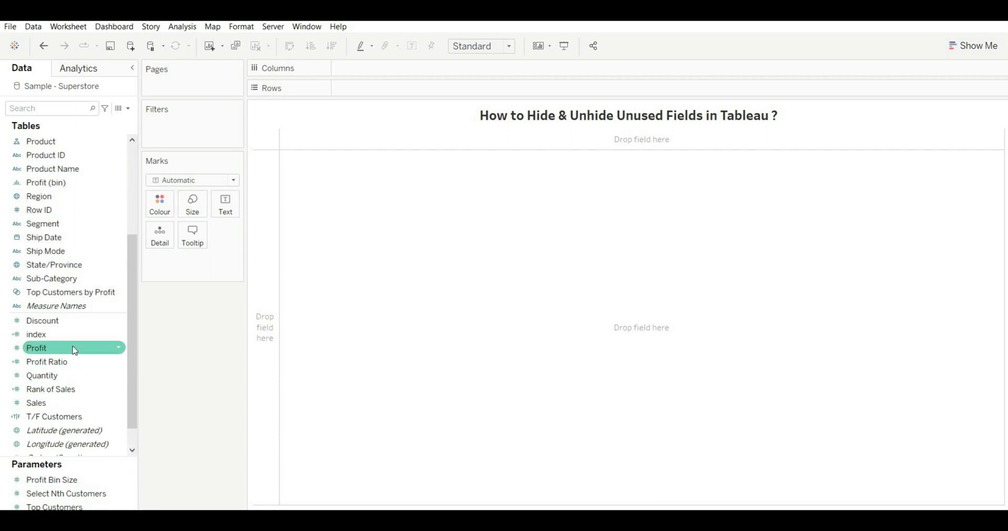
Unhide City, Country/Region and Customer ID.
scroll(69, 299, up, 5)
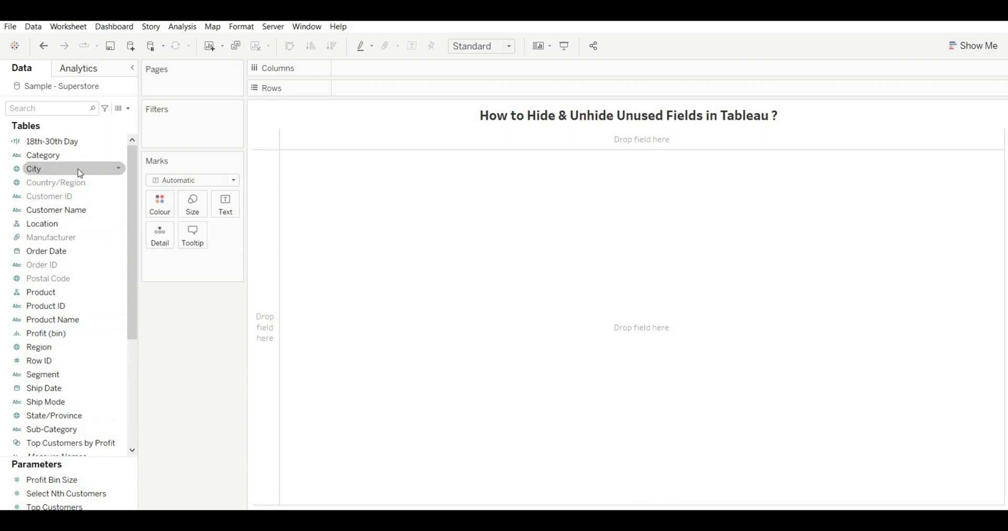
ctrl+click(79, 183)
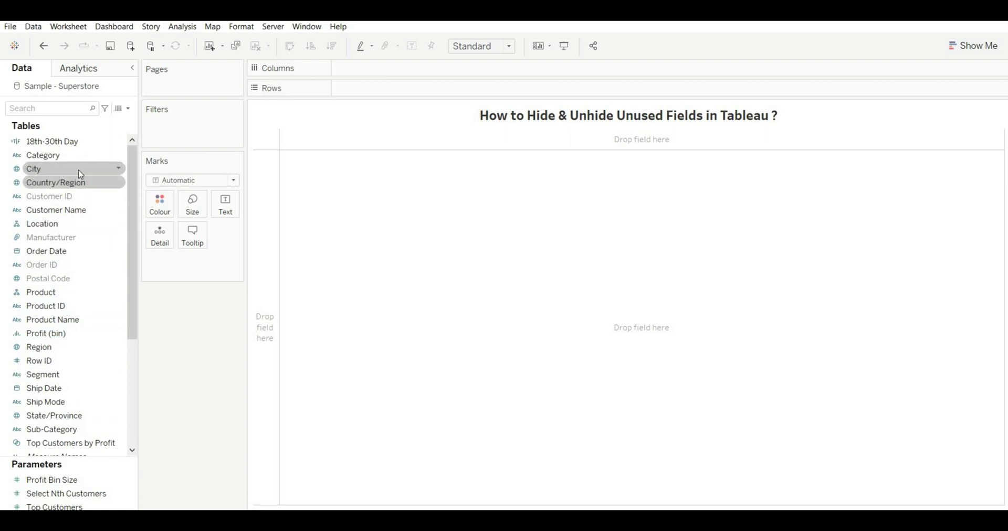
ctrl+click(79, 196)
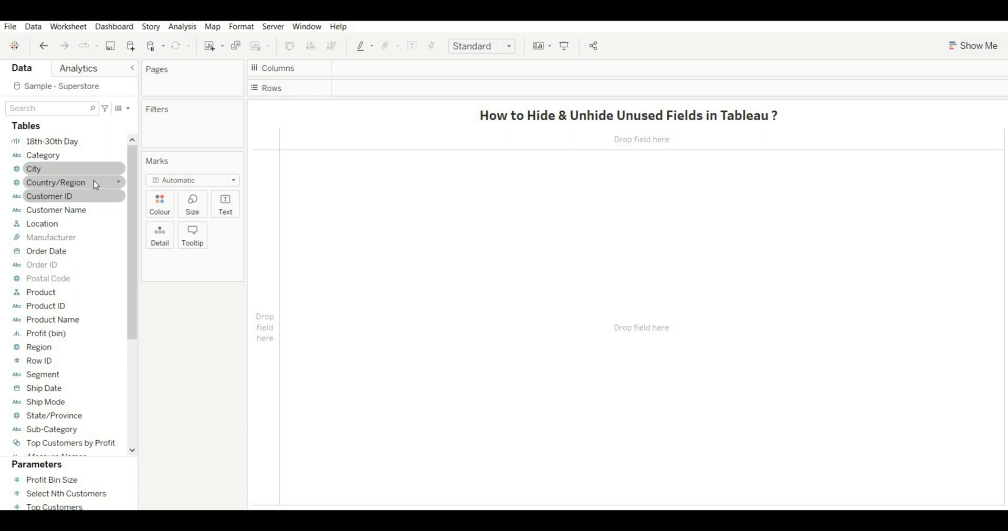
right_click(95, 184)
click(124, 202)
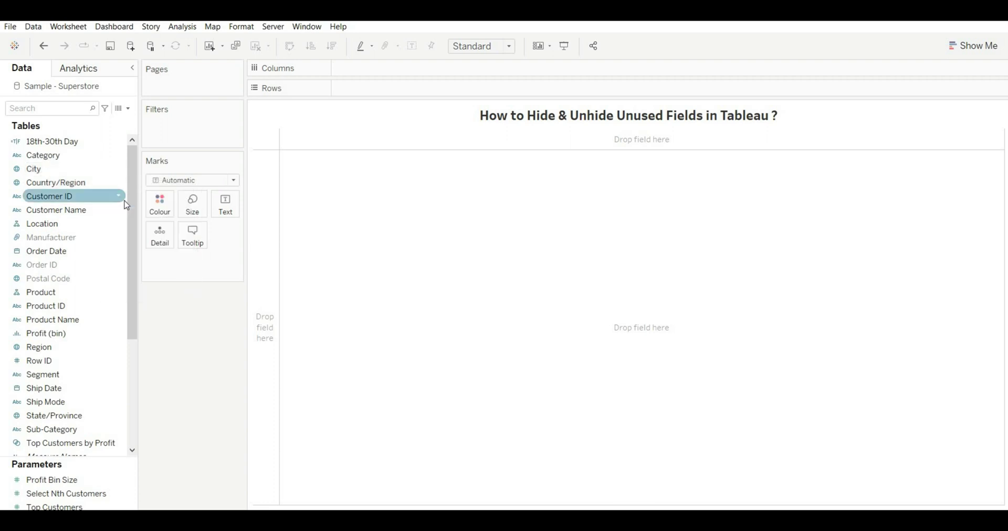
Unhide Order ID and Postal Code.
click(68, 264)
key(shift+Down)
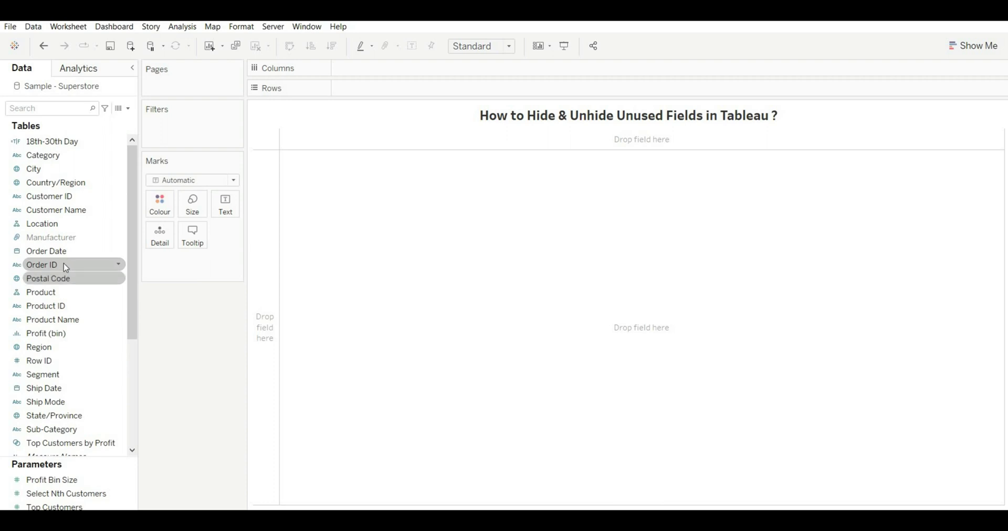
right_click(66, 268)
click(113, 284)
click(113, 283)
Unhide the Manufacturer field.
click(63, 237)
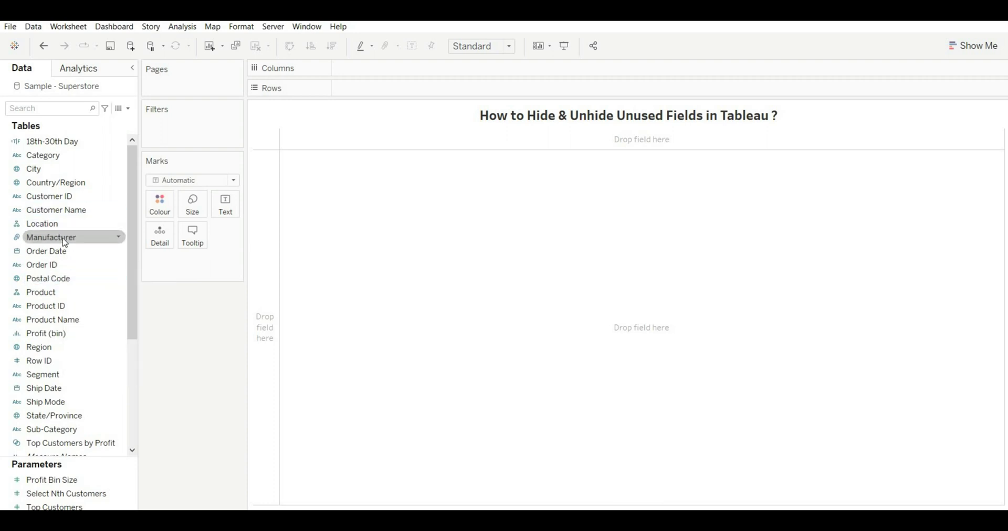
right_click(63, 239)
click(93, 273)
scroll(68, 401, down, 5)
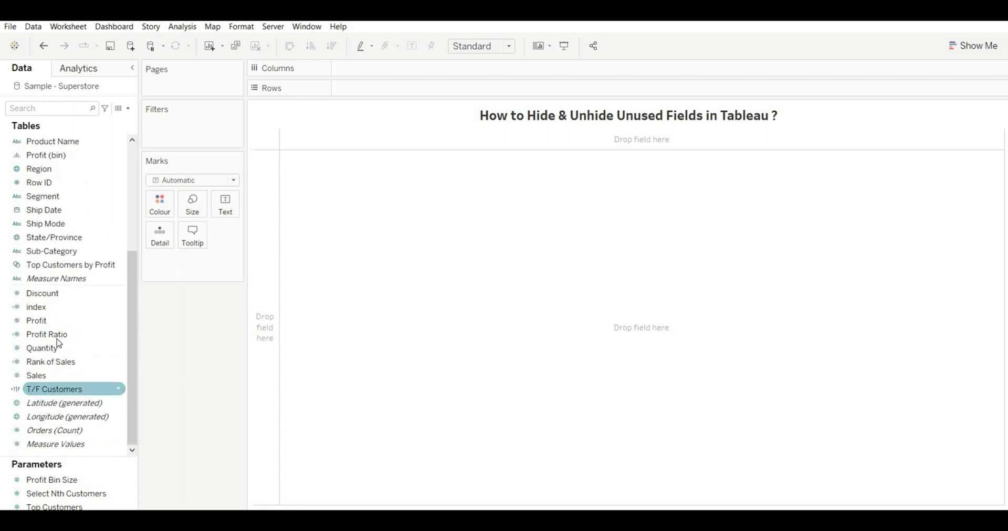
scroll(77, 371, up, 5)
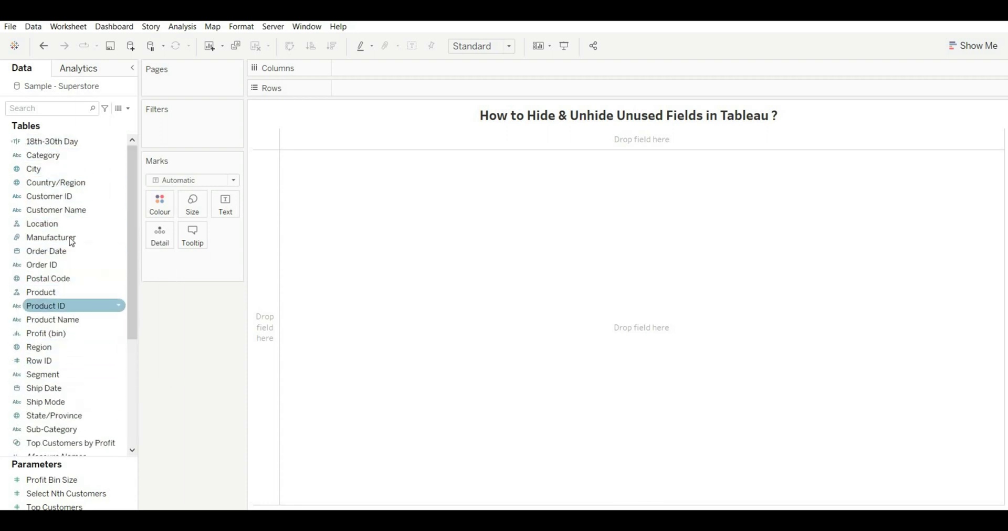